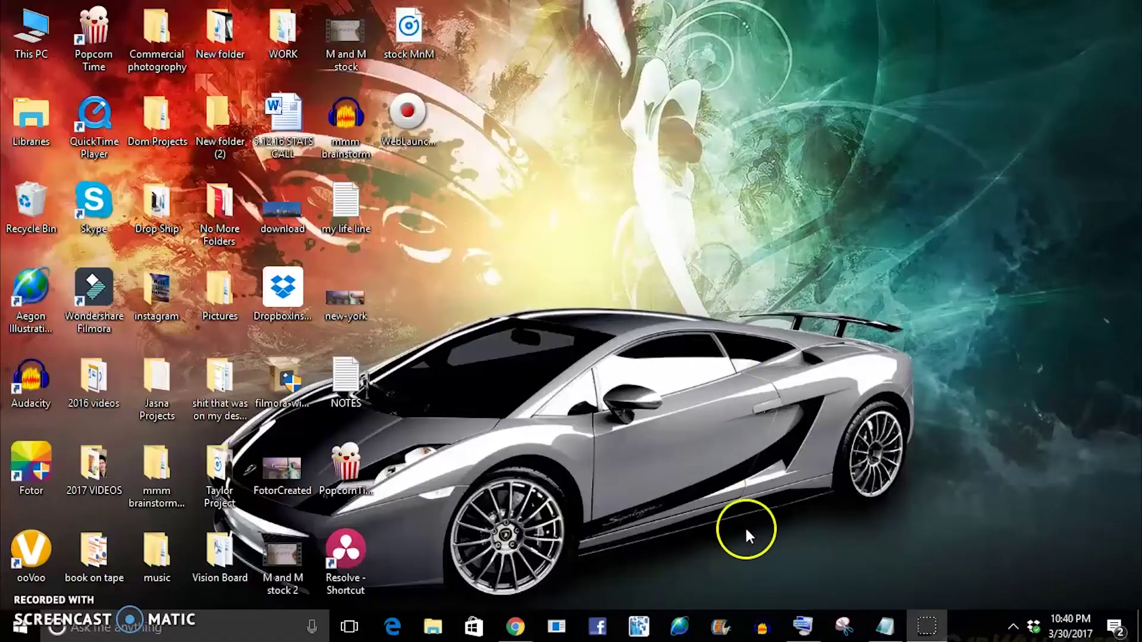
Launch Windows Movie Maker from the taskbar to get an empty My Movie project.
left_click(719, 630)
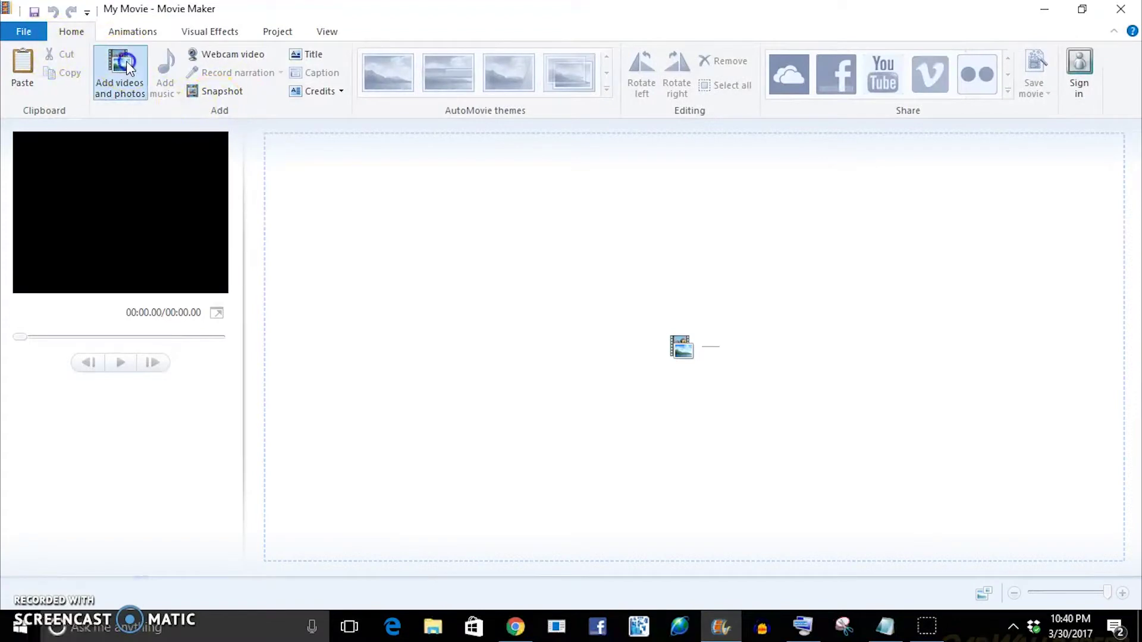
Add the DSCN1418 video from the SS (H:) drive to the Movie Maker storyboard.
left_click(122, 69)
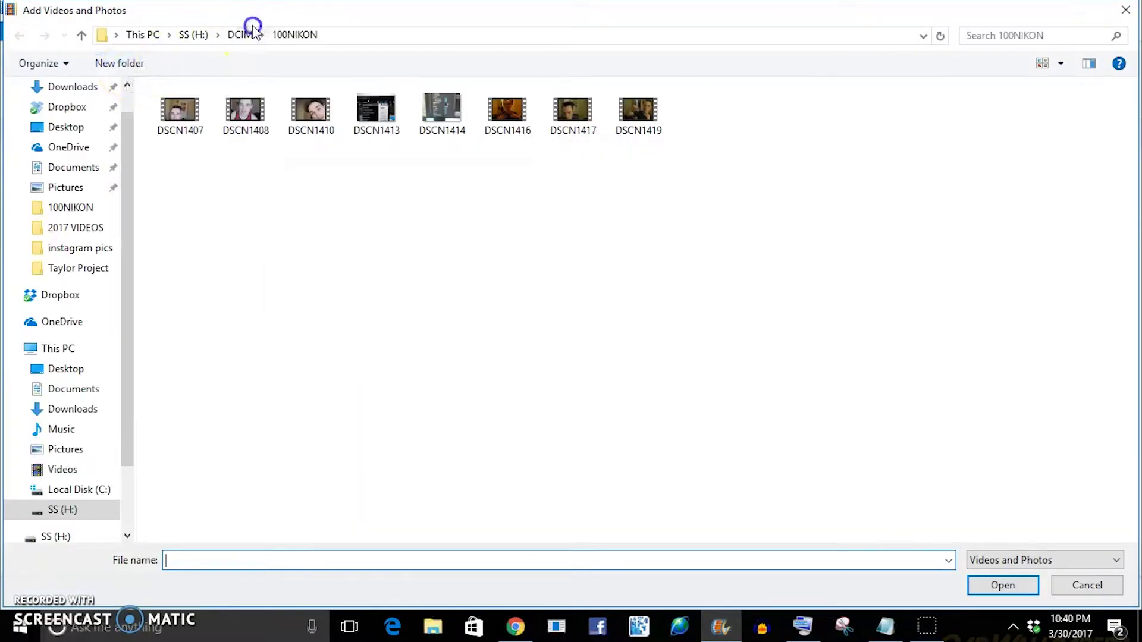
left_click(243, 35)
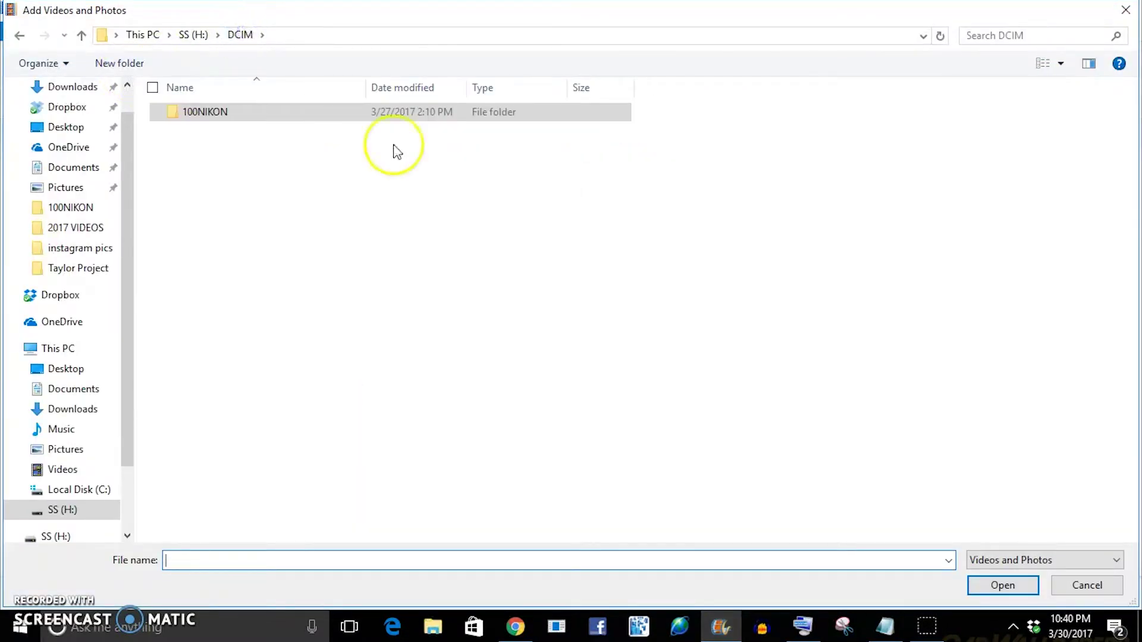
left_click(192, 36)
left_click(213, 151)
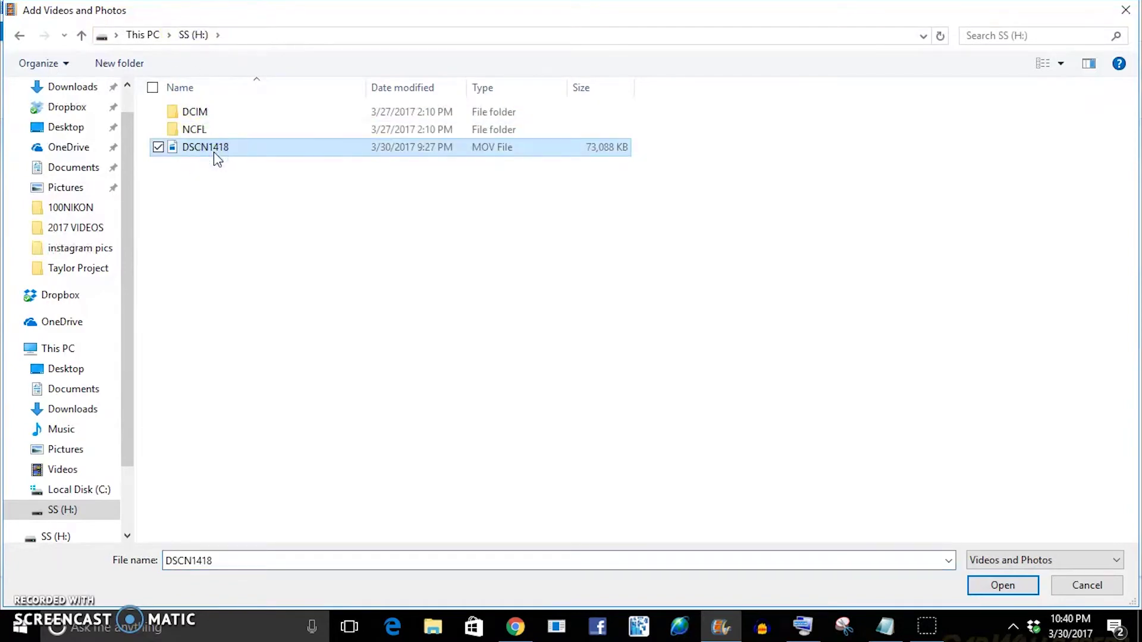
double_click(213, 151)
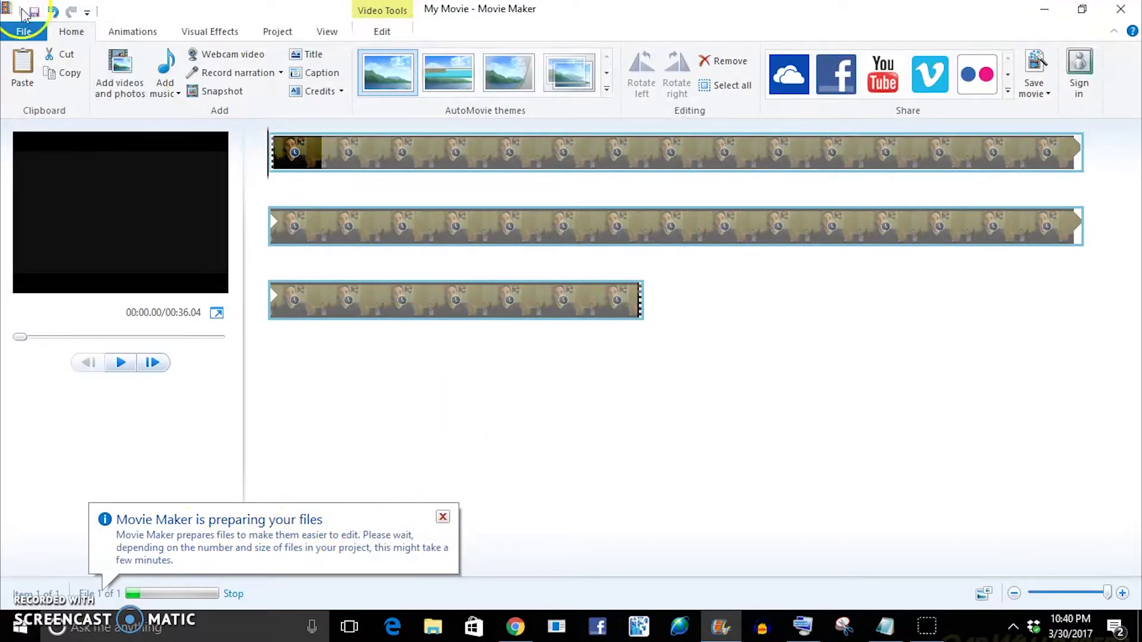
left_click(24, 31)
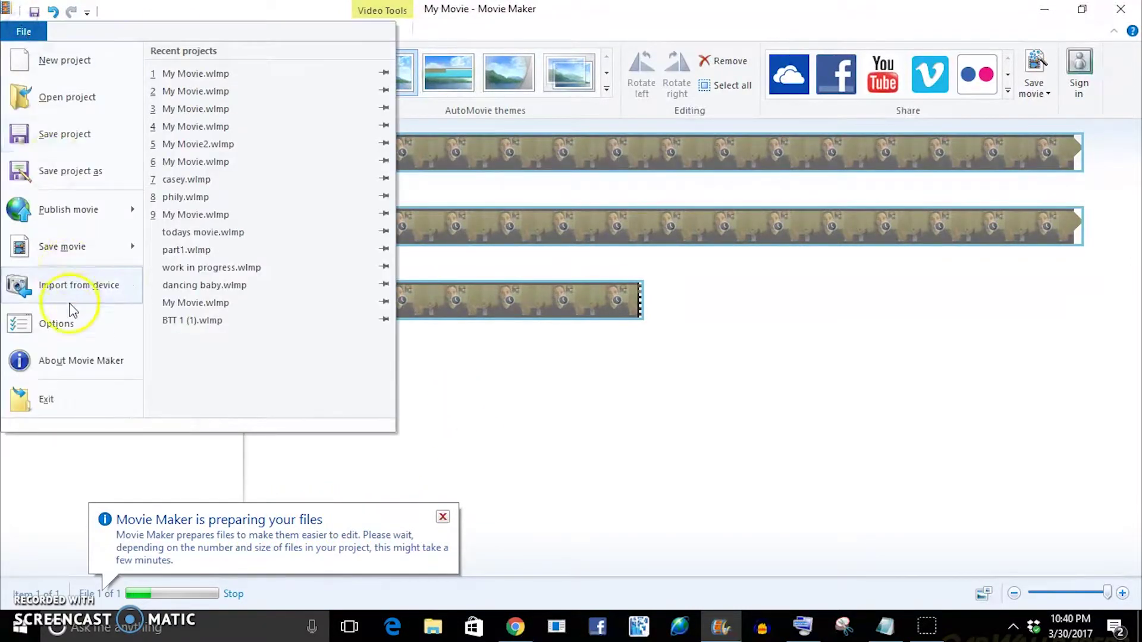
left_click(72, 333)
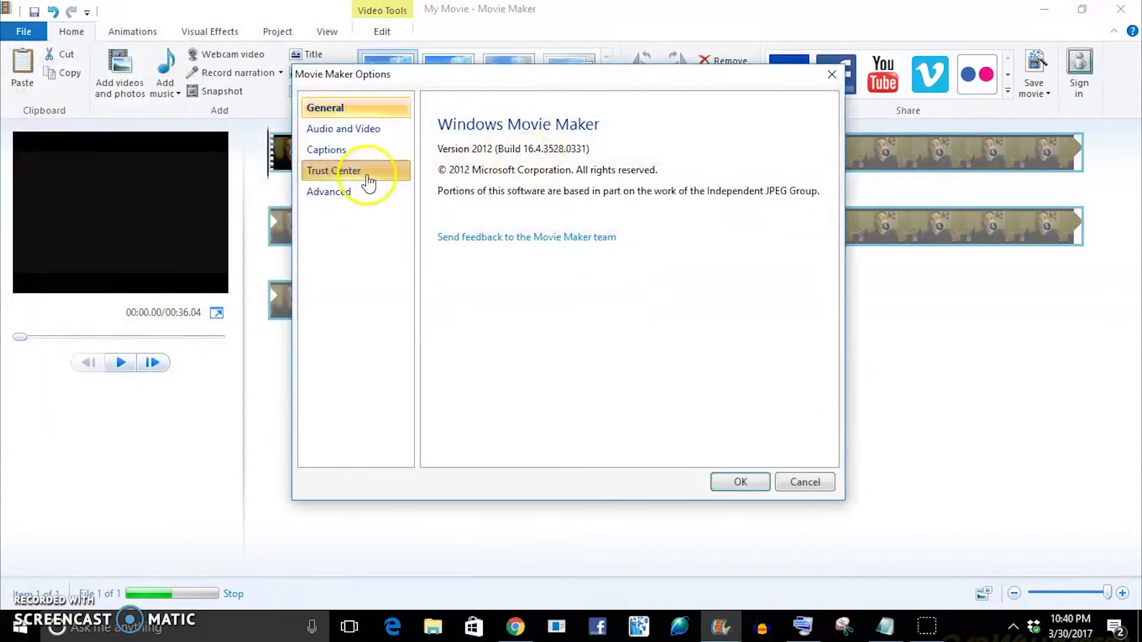
left_click(354, 192)
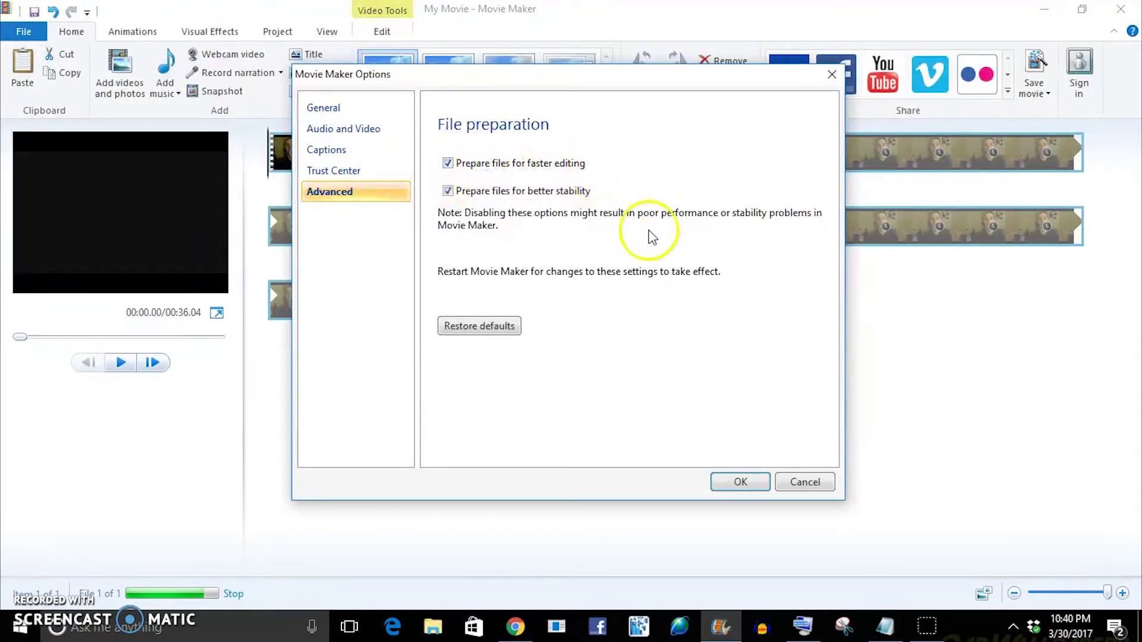
left_click(762, 483)
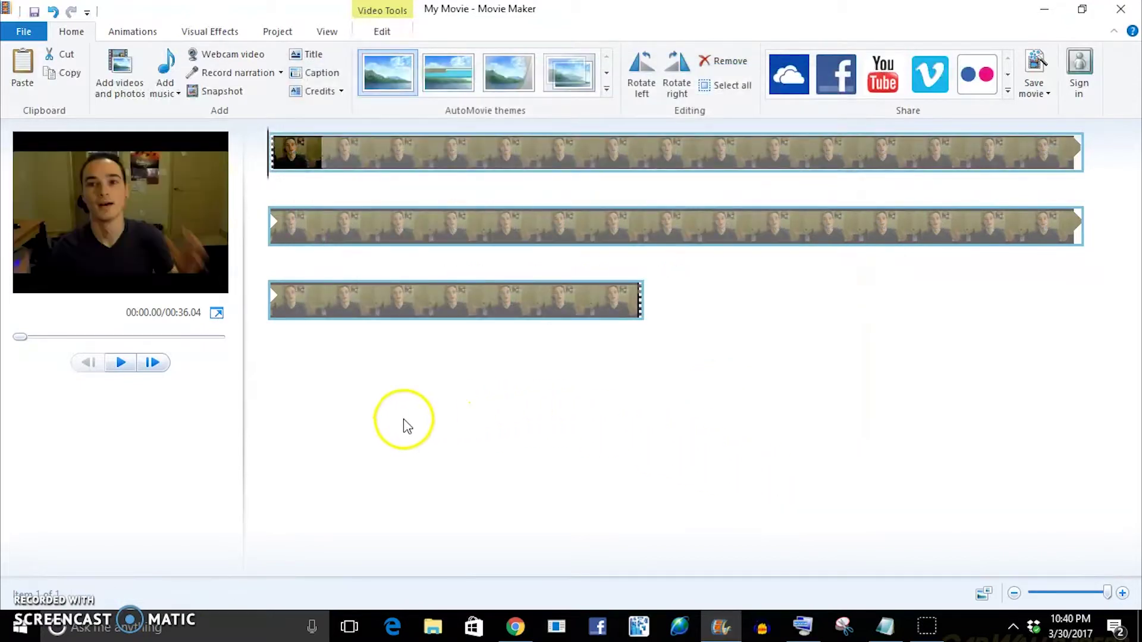
Turn on audio waveforms for the clips in the timeline view.
left_click(326, 31)
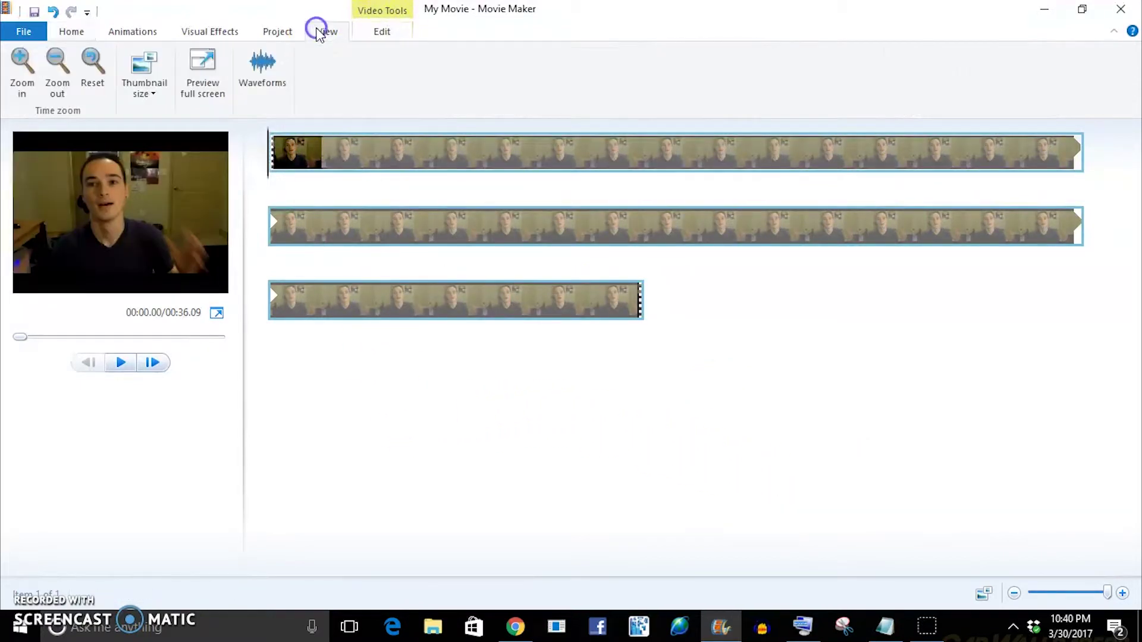
left_click(266, 74)
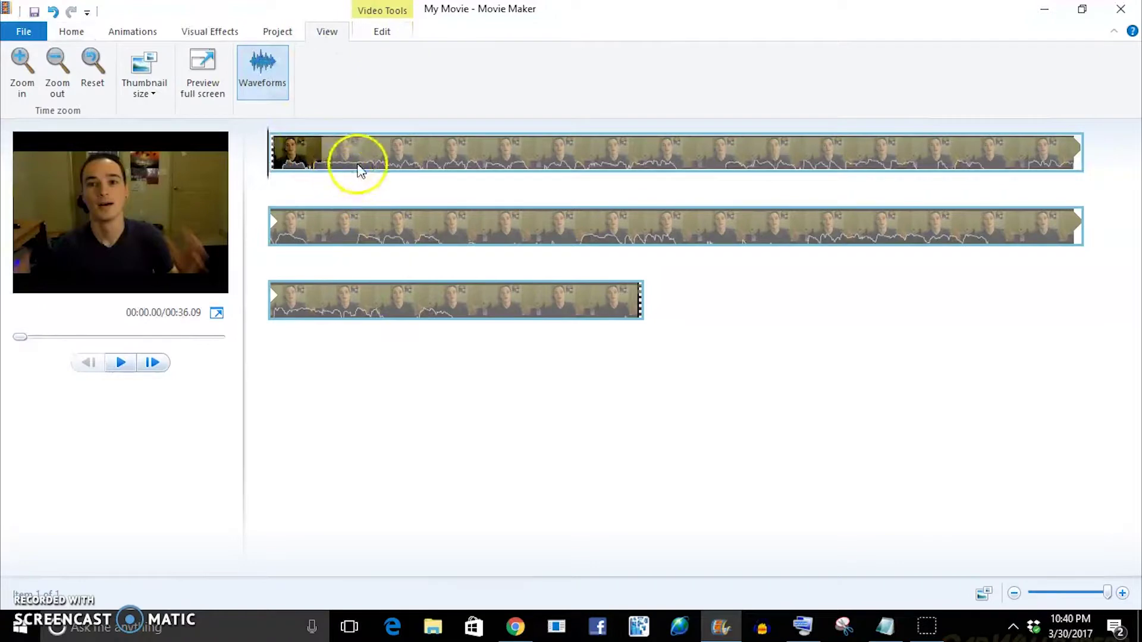
left_click(264, 60)
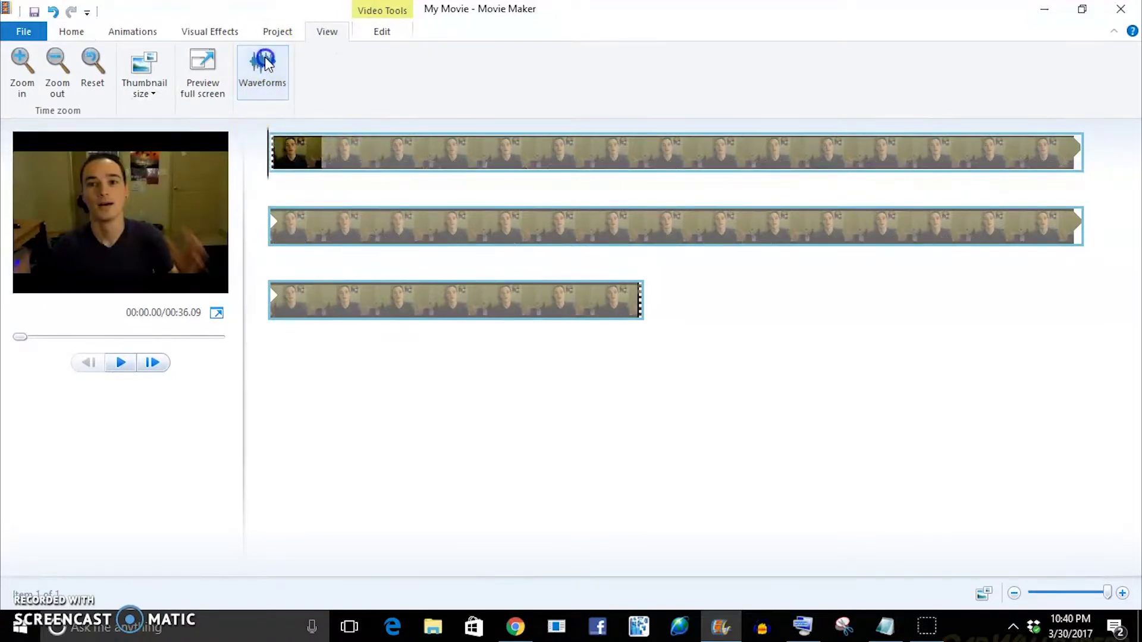
left_click(265, 62)
Set the project aspect ratio to Widescreen (16:9) and restore the preview pane size.
left_click(275, 33)
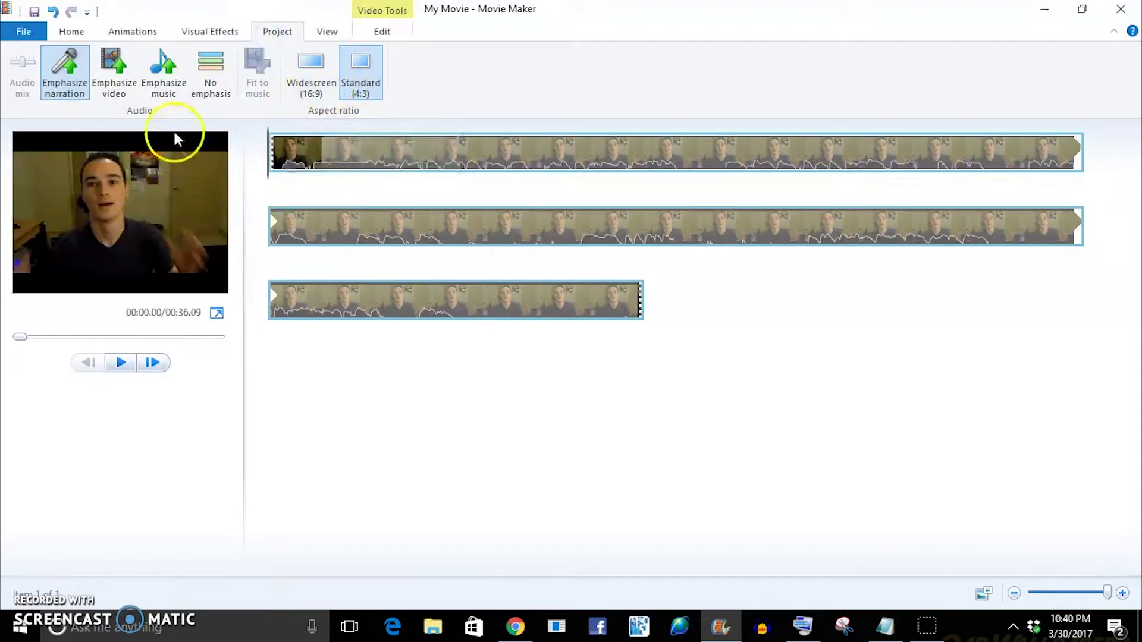
left_click_drag(243, 175, 834, 241)
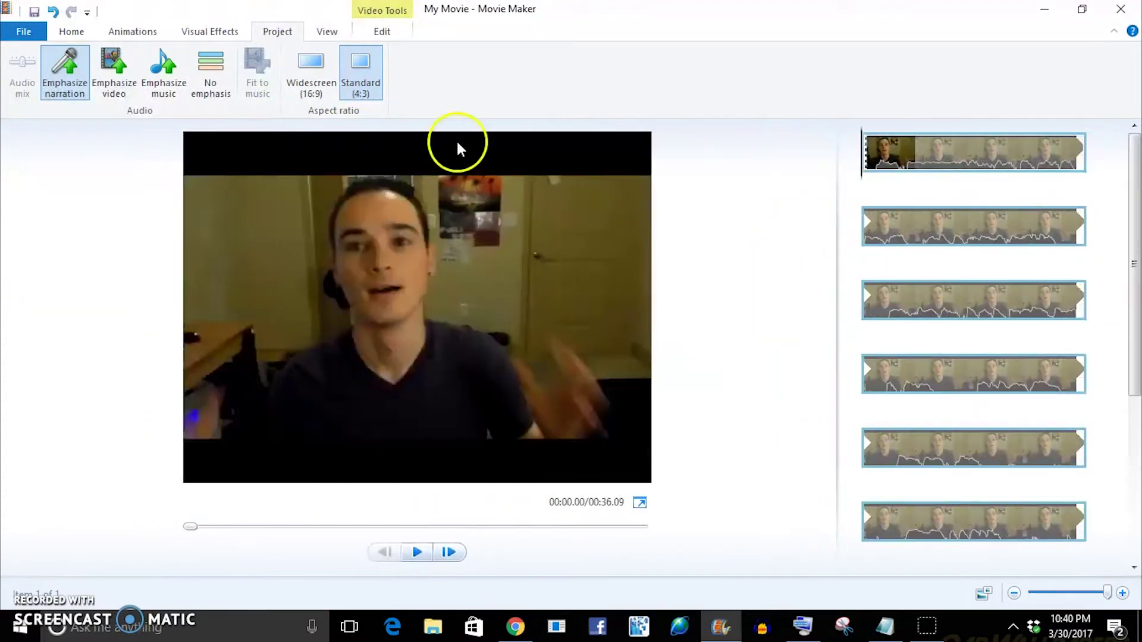
left_click(312, 89)
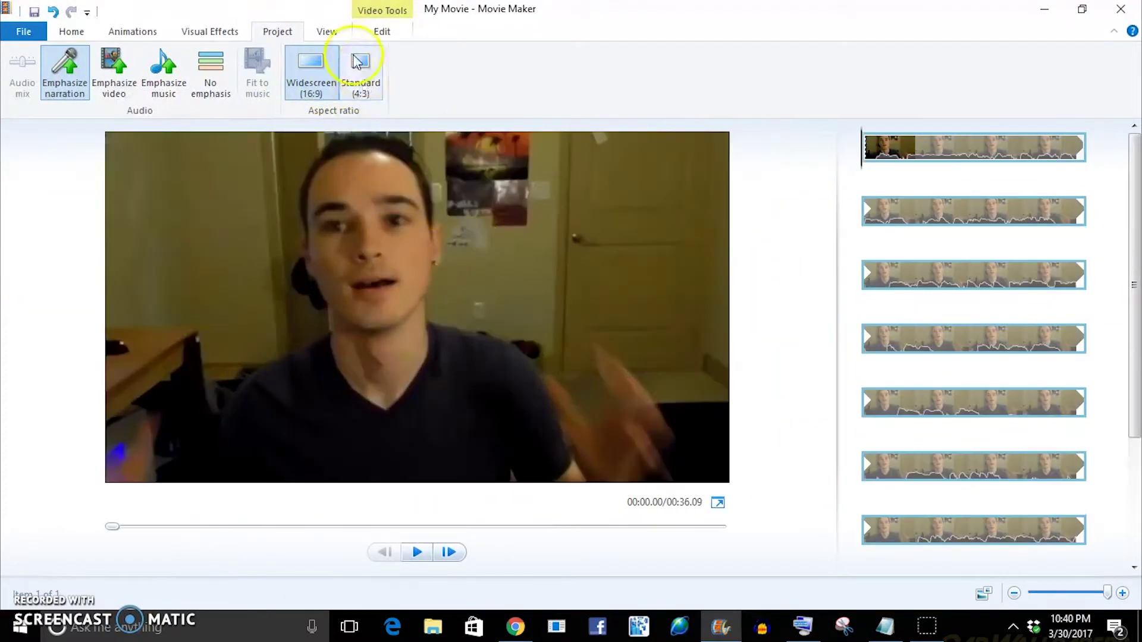
left_click(358, 61)
left_click(299, 74)
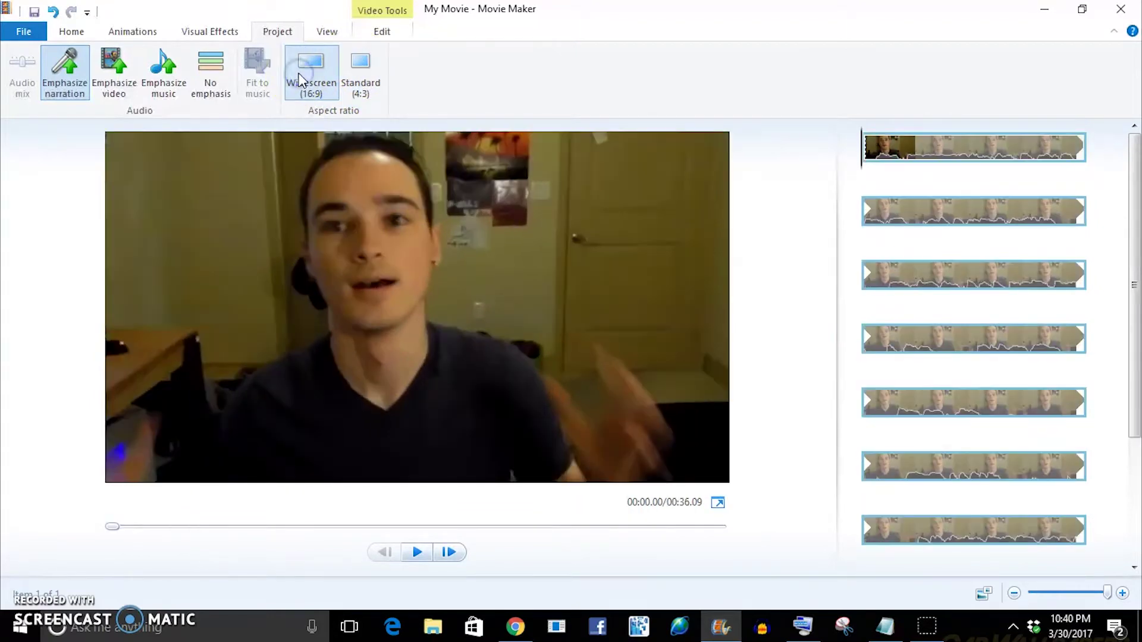
left_click_drag(833, 254, 297, 279)
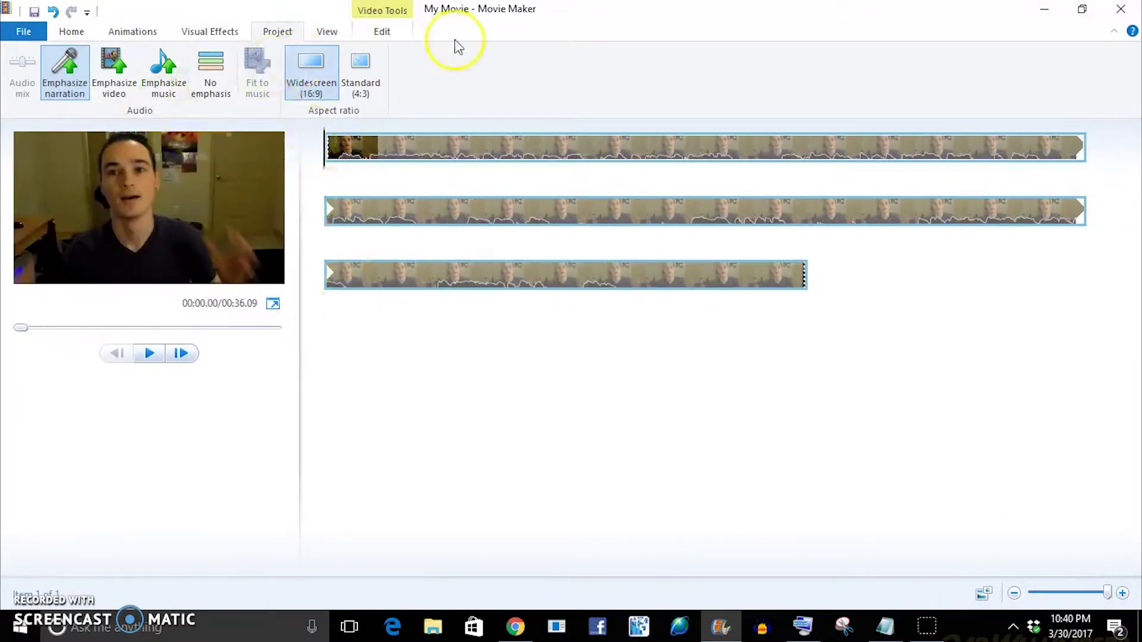
Split off and delete the short opening piece of the clip.
left_click(376, 31)
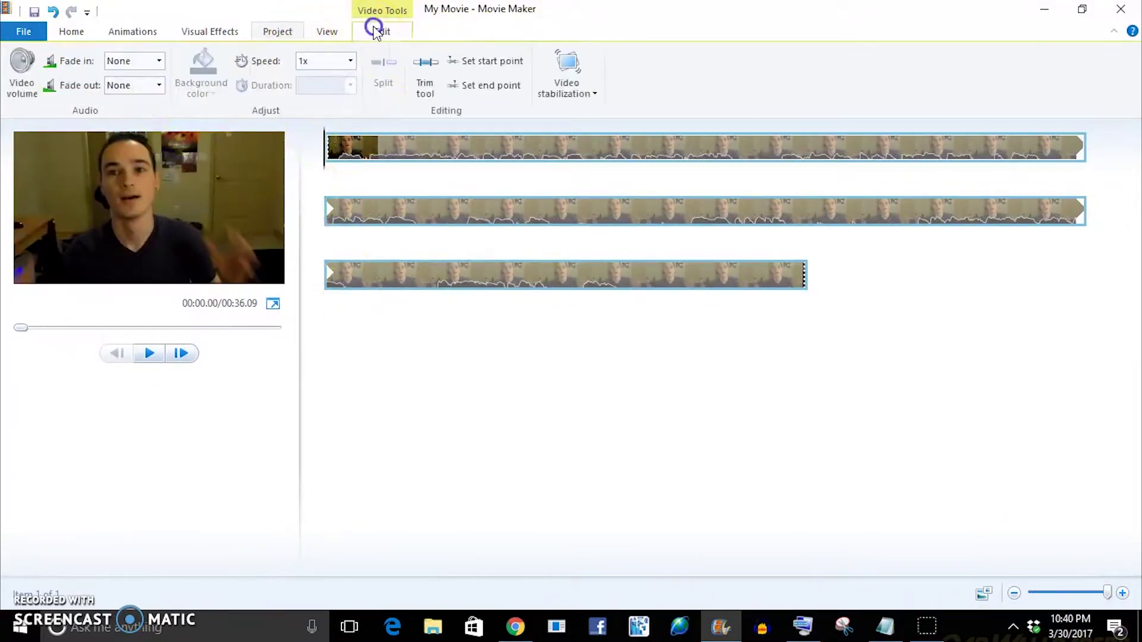
left_click(337, 171)
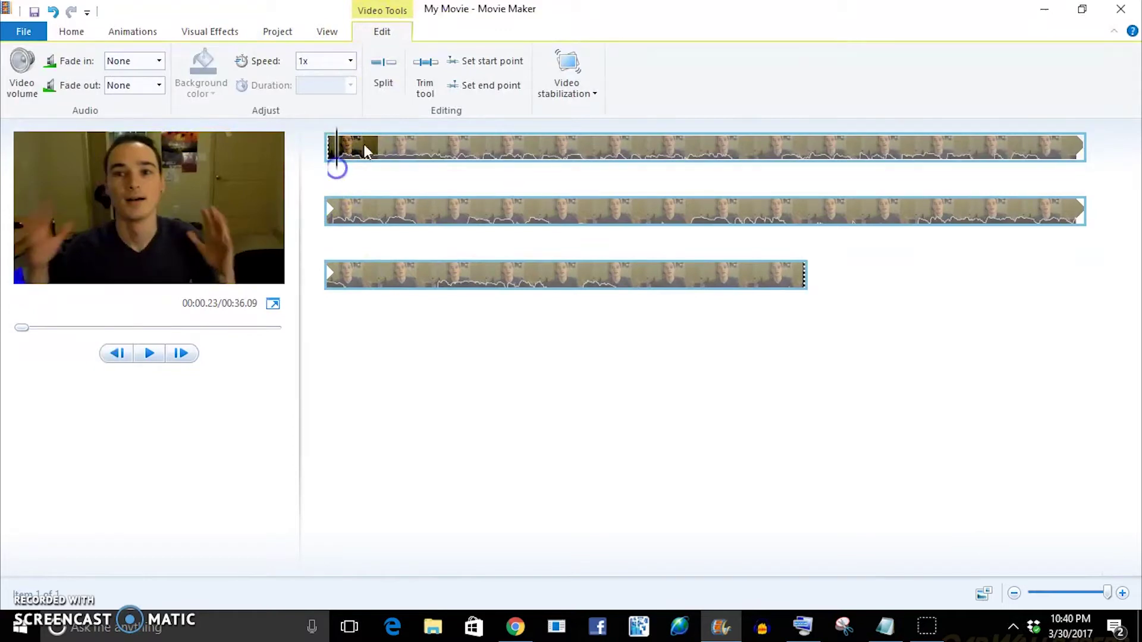
left_click(384, 74)
key("Delete")
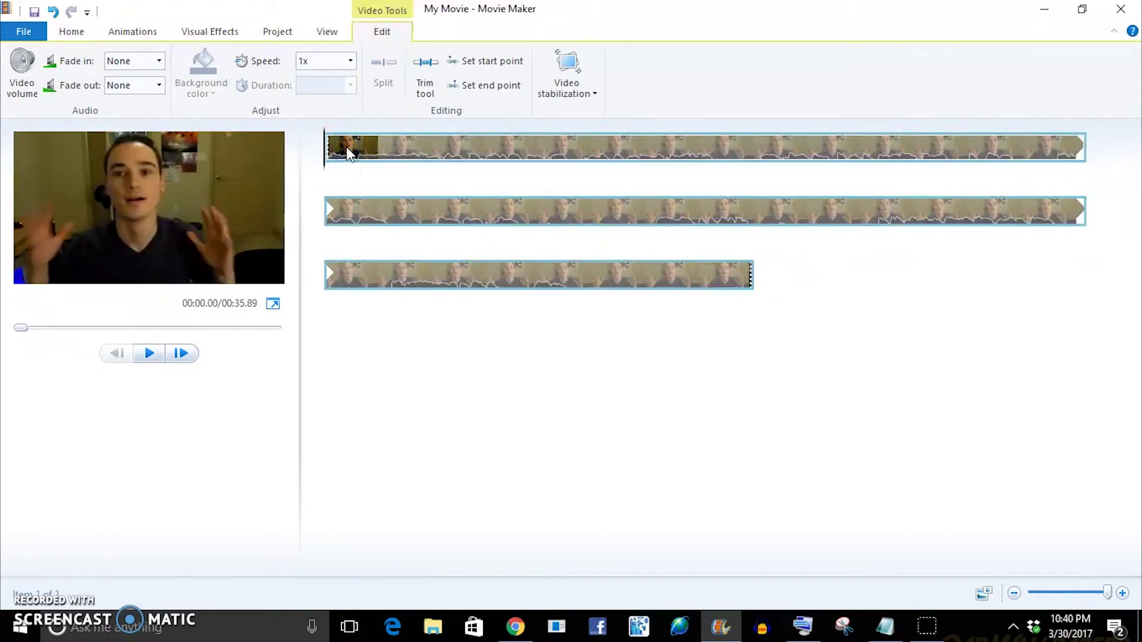
Split the clip around 4.6 seconds and delete the short unwanted piece there.
key("space")
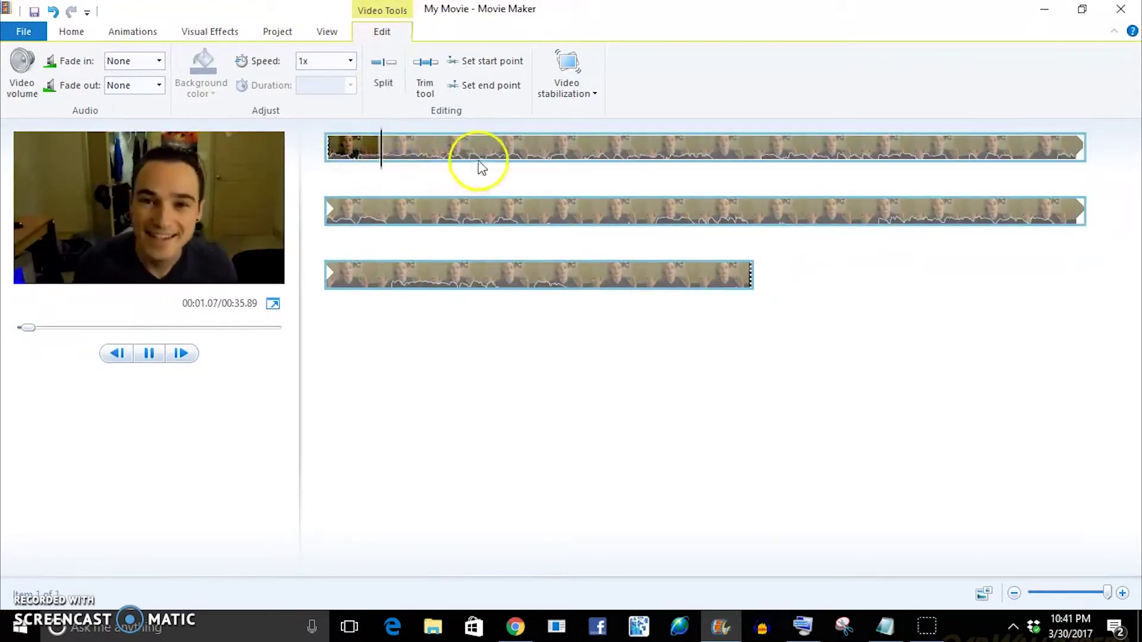
left_click(572, 143)
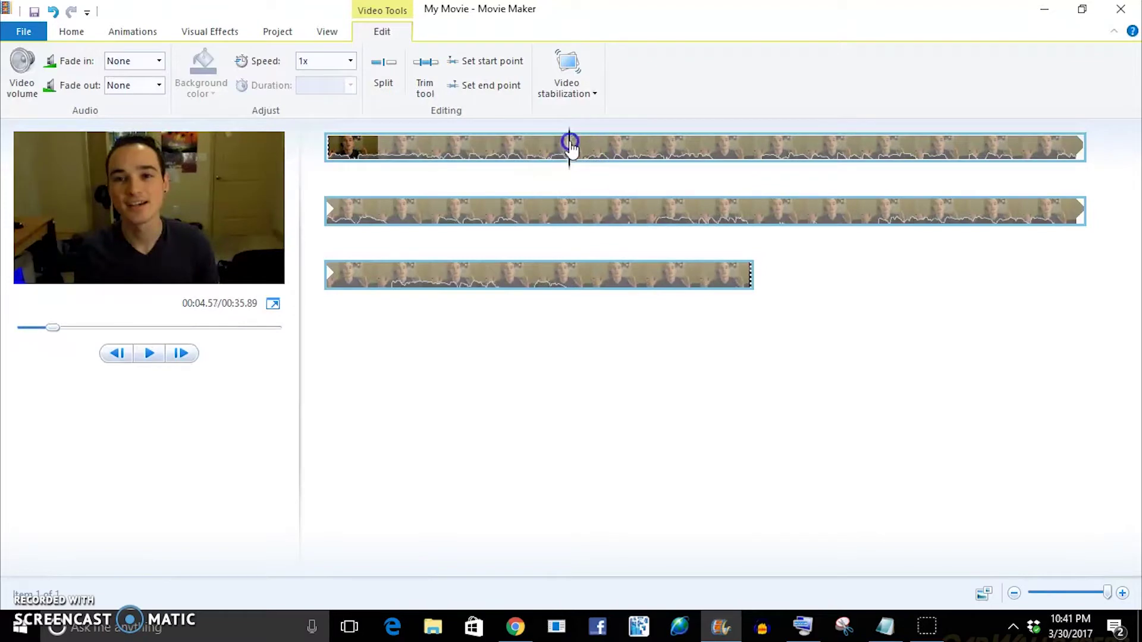
left_click(386, 69)
key("space")
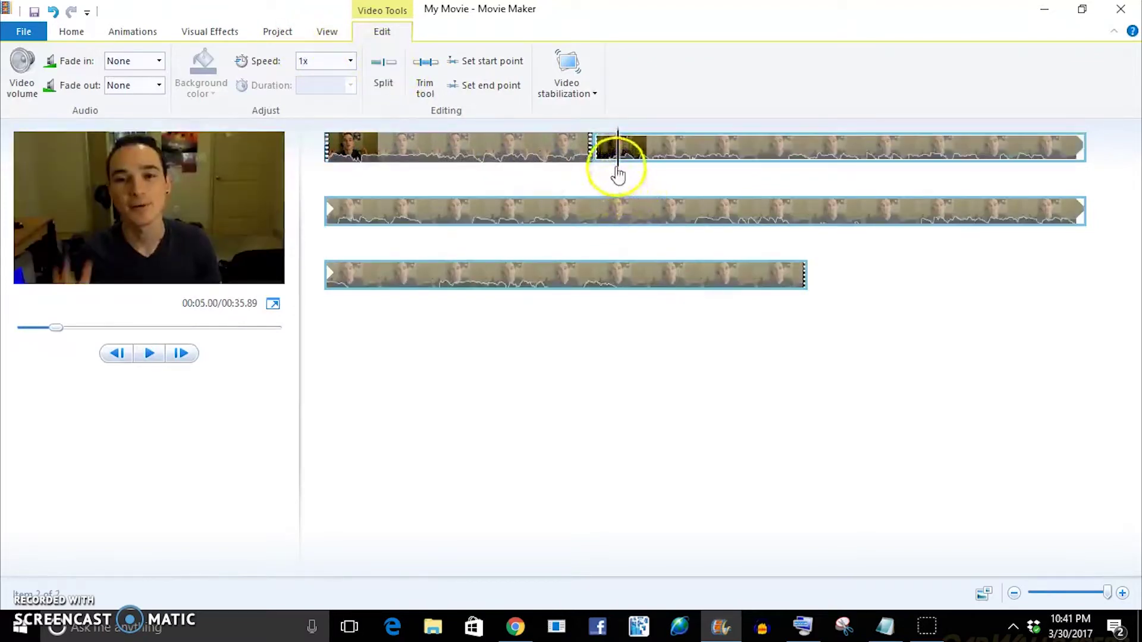
left_click(381, 66)
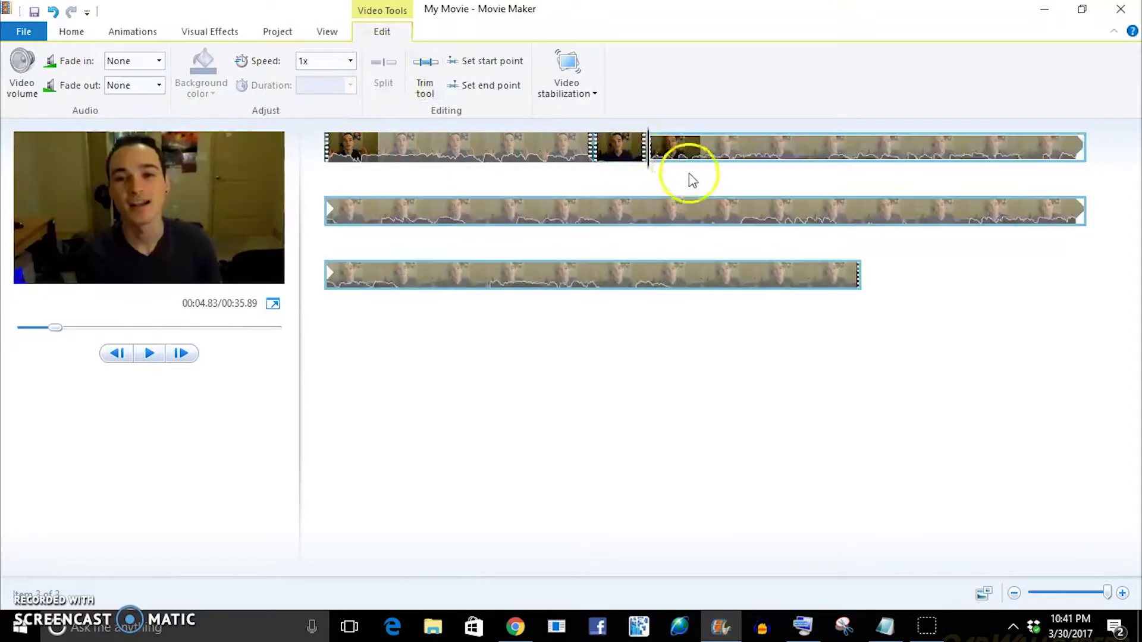
left_click(625, 157)
key("Delete")
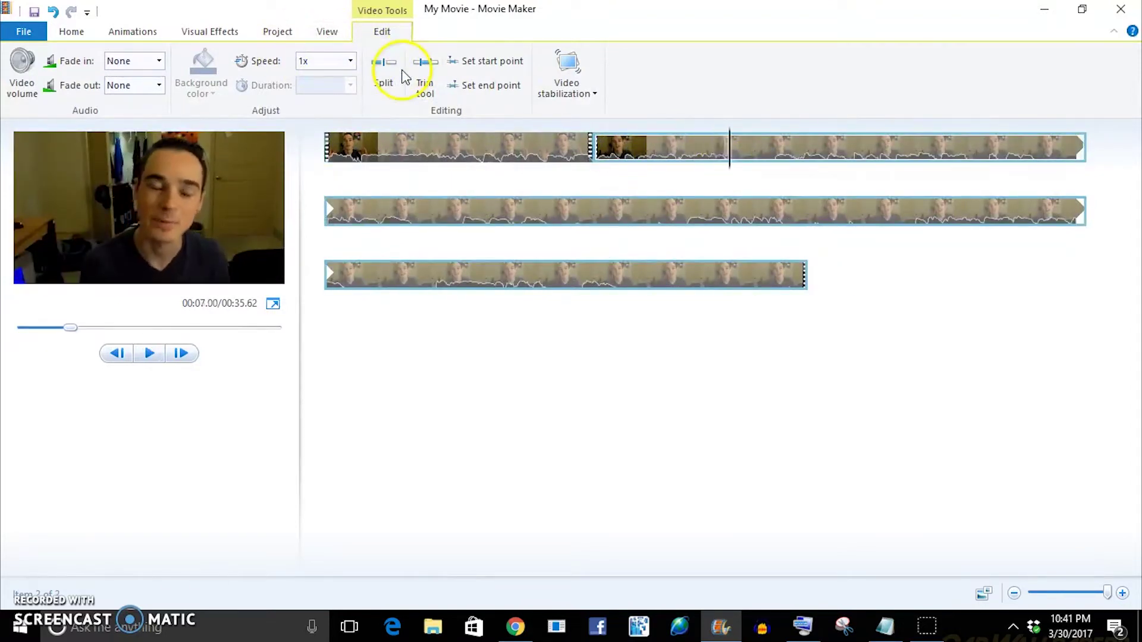
Cut out and delete the next two short unwanted pieces during playback.
left_click(383, 80)
key("space")
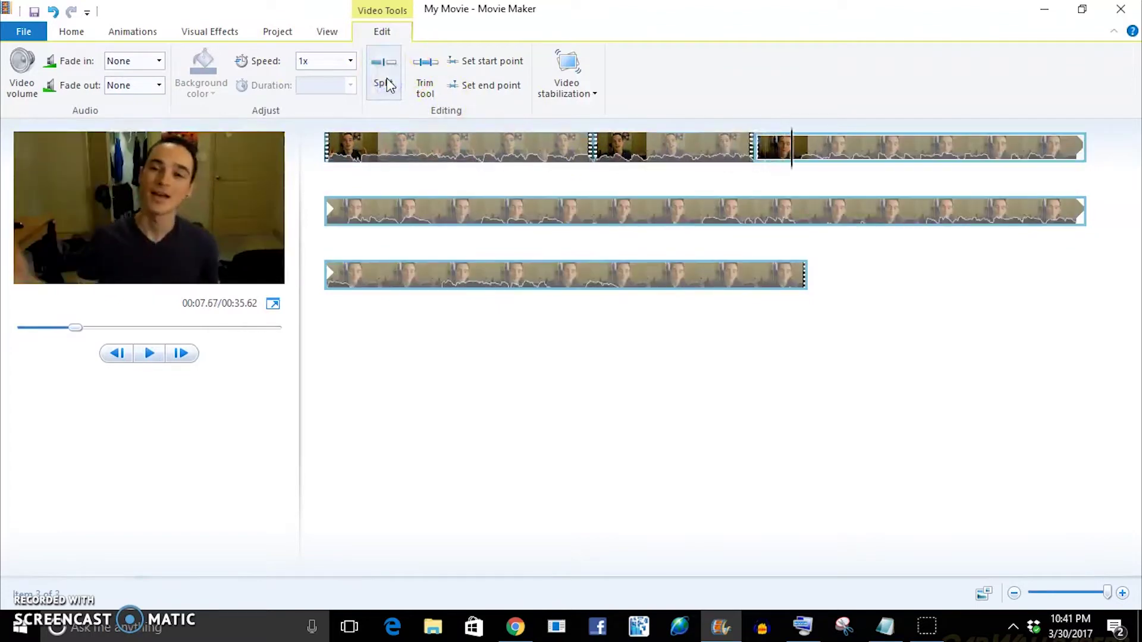
left_click(386, 82)
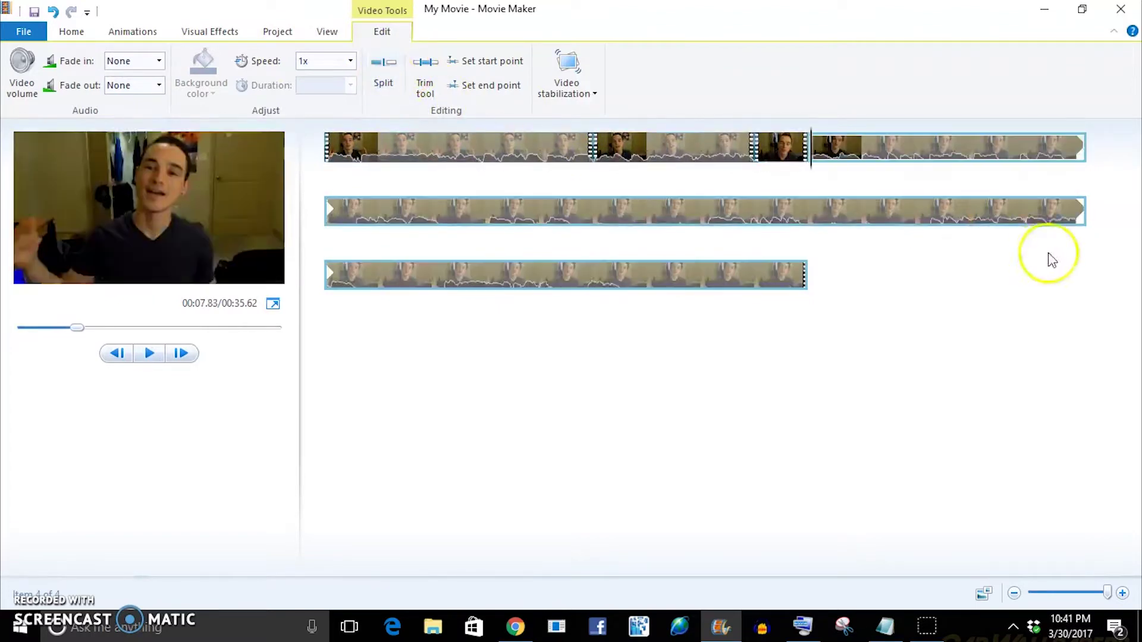
left_click(783, 158)
key("Delete")
key("space")
left_click(387, 66)
left_click(1063, 161)
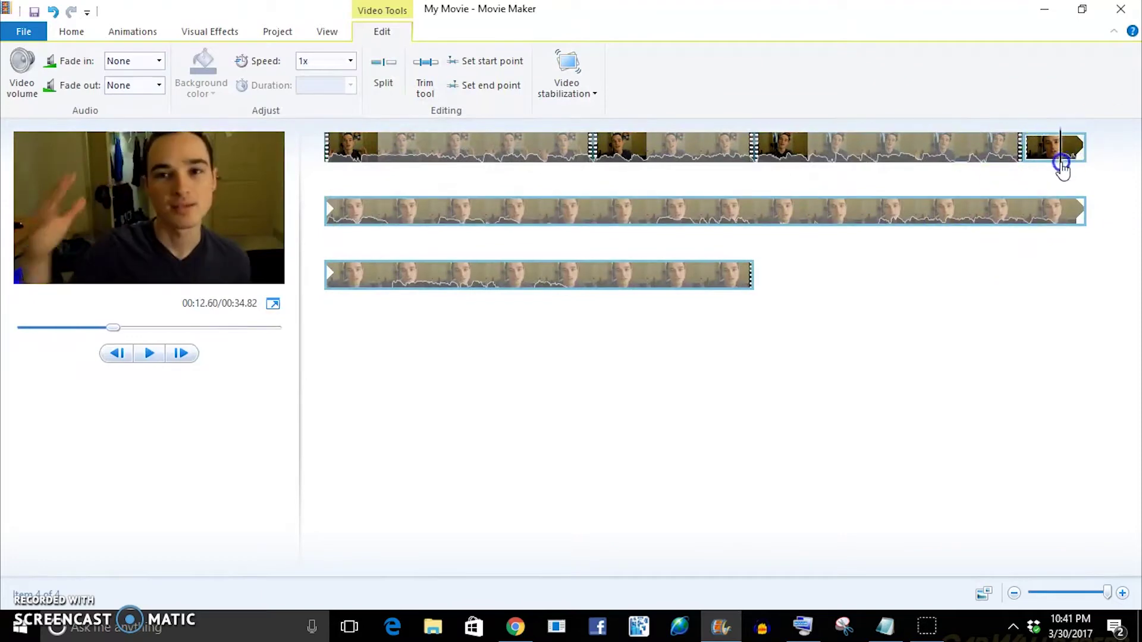
key("Delete")
Split the second-row clips and delete two more unwanted segments.
key("space")
left_click(384, 77)
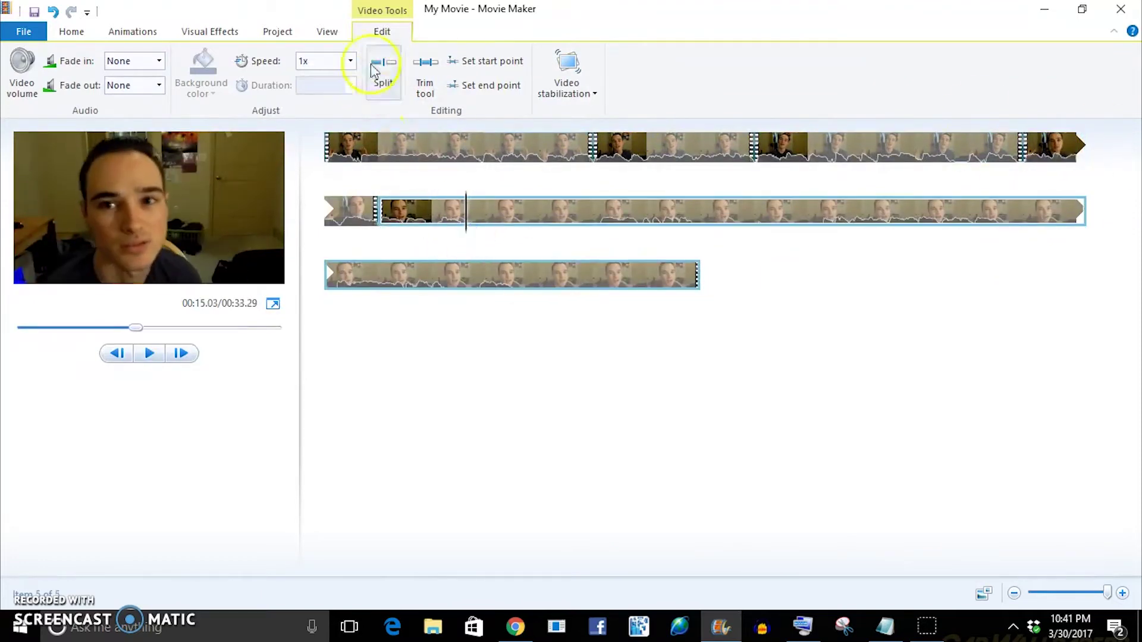
left_click(670, 224)
key("Delete")
left_click(382, 77)
left_click(594, 224)
key("space")
left_click(371, 83)
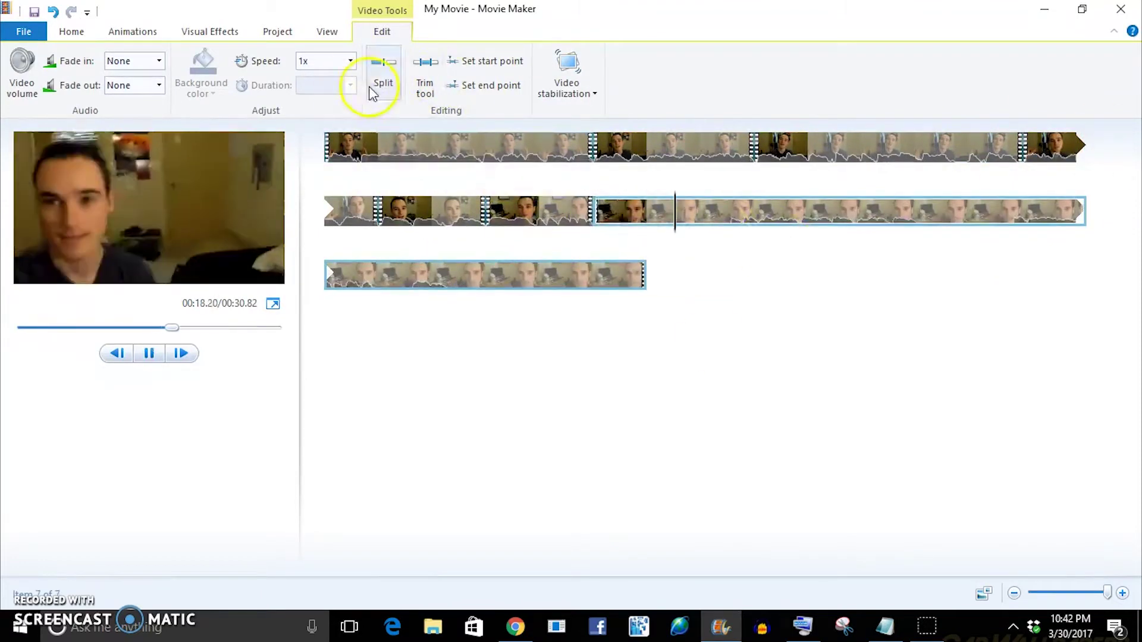
left_click(633, 211)
key("Delete")
Split near the end, delete the leftover piece so the movie runs 23.30 seconds, and rewind.
left_click(382, 80)
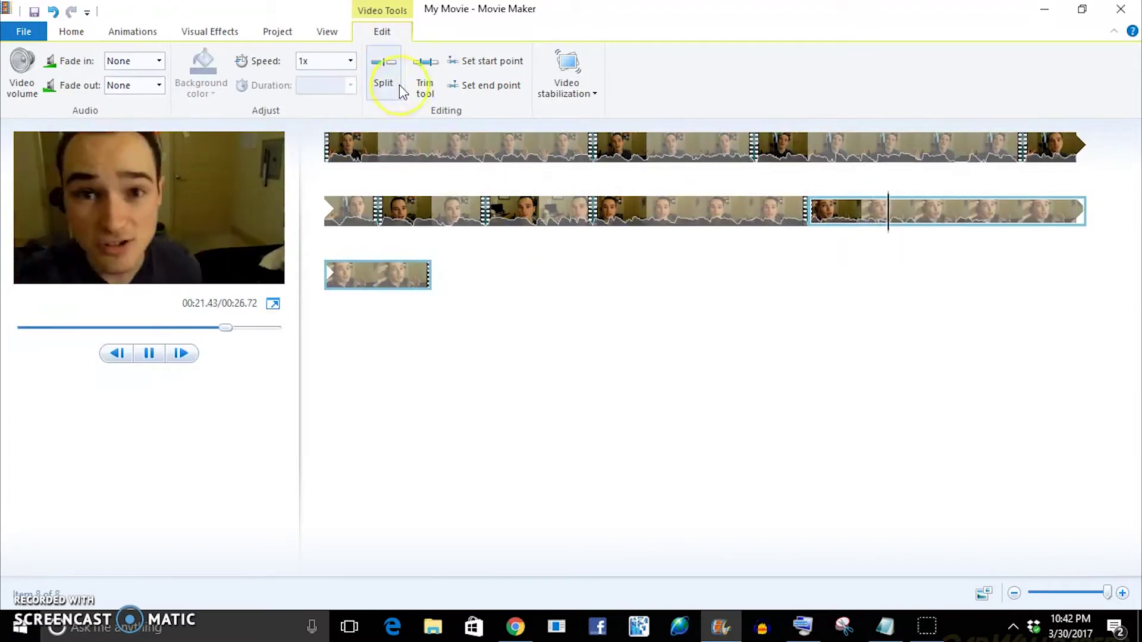
left_click(399, 91)
key("space")
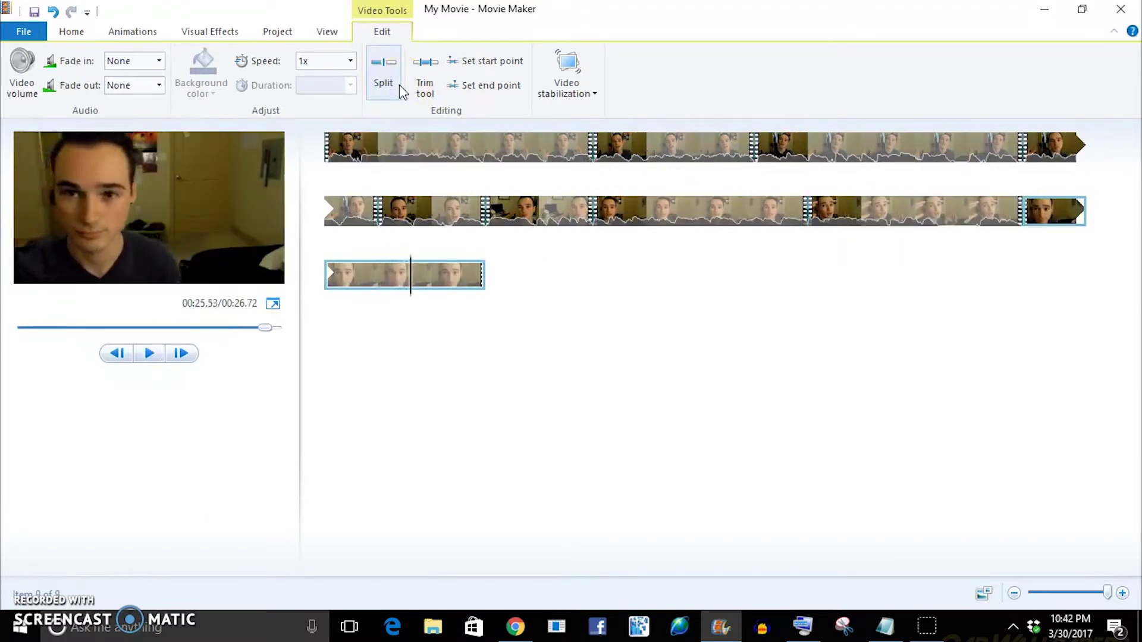
key("Delete")
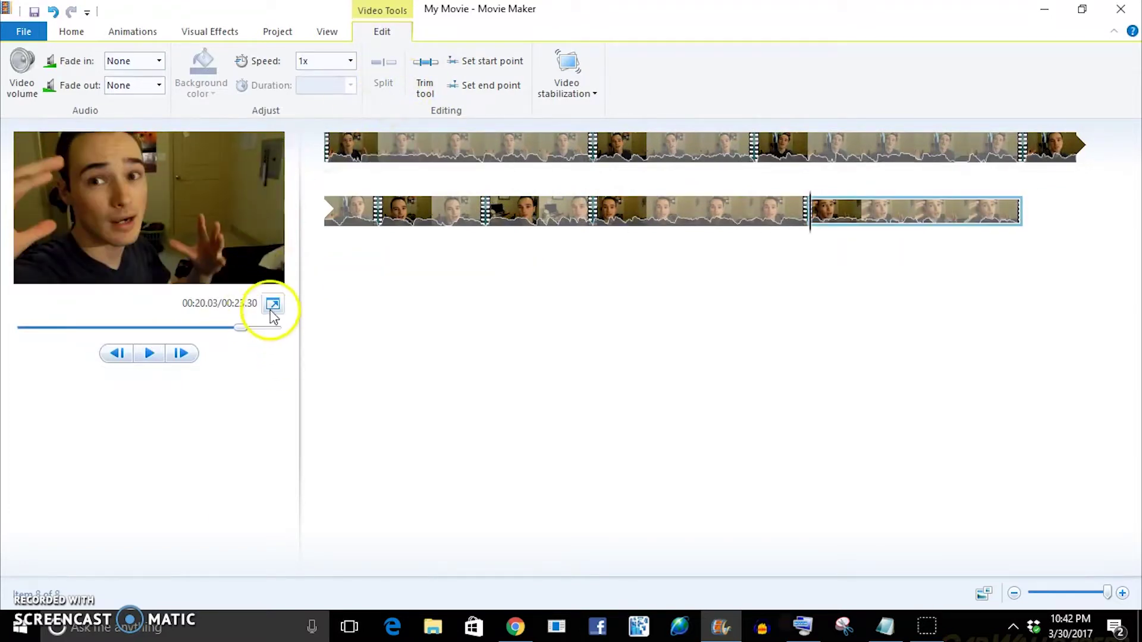
left_click_drag(225, 344, 21, 328)
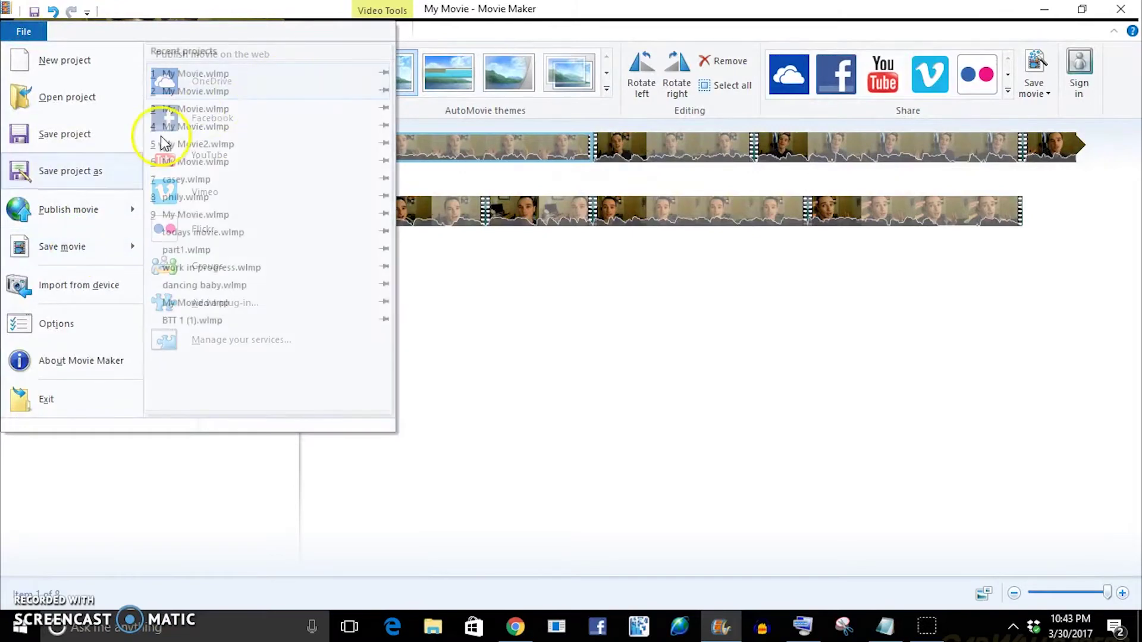
Save the movie with the Recommended for this project settings.
mouse_move(104, 251)
left_click(306, 77)
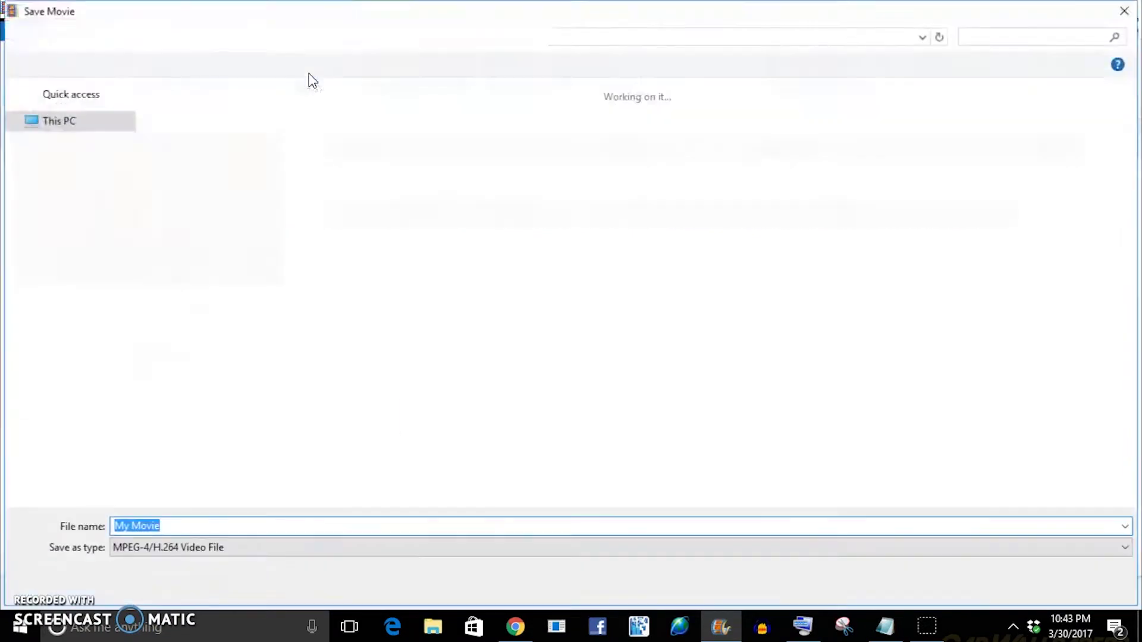
left_click(196, 226)
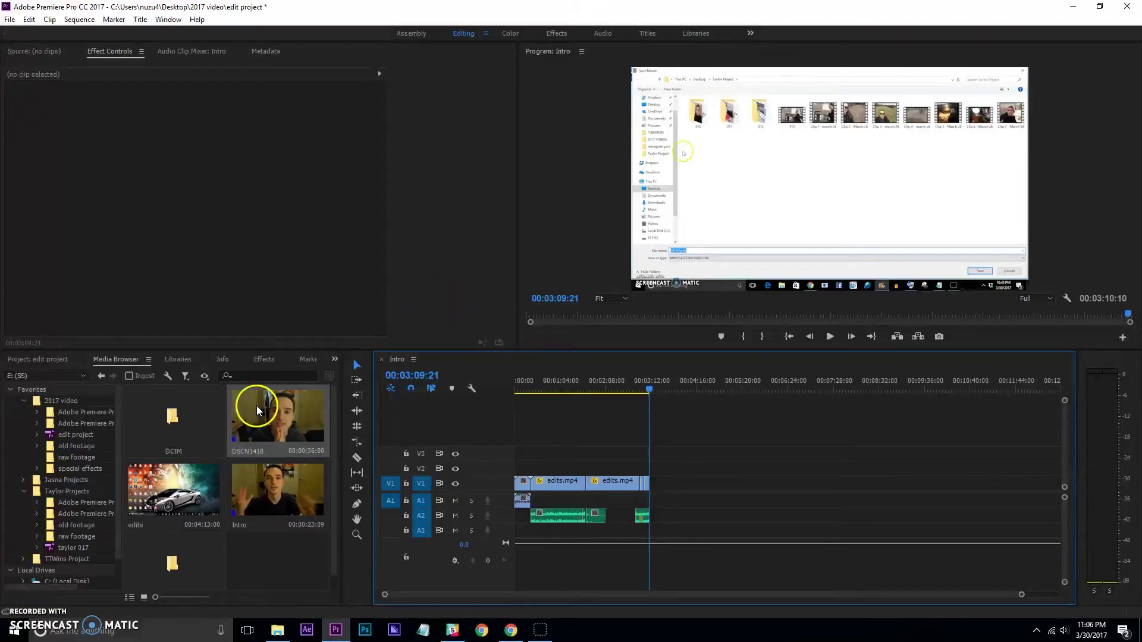
Place DSCN1418 on V2 at the playhead above the edits.mp4 clips and label it Violet.
left_click_drag(256, 405, 390, 443)
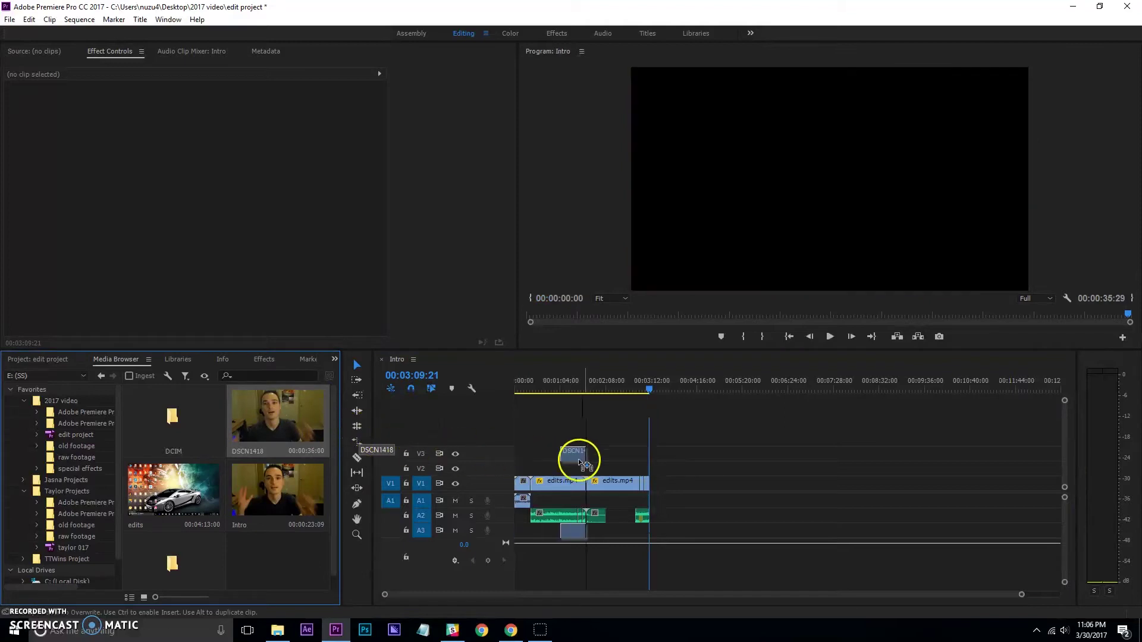
left_click_drag(653, 471, 657, 470)
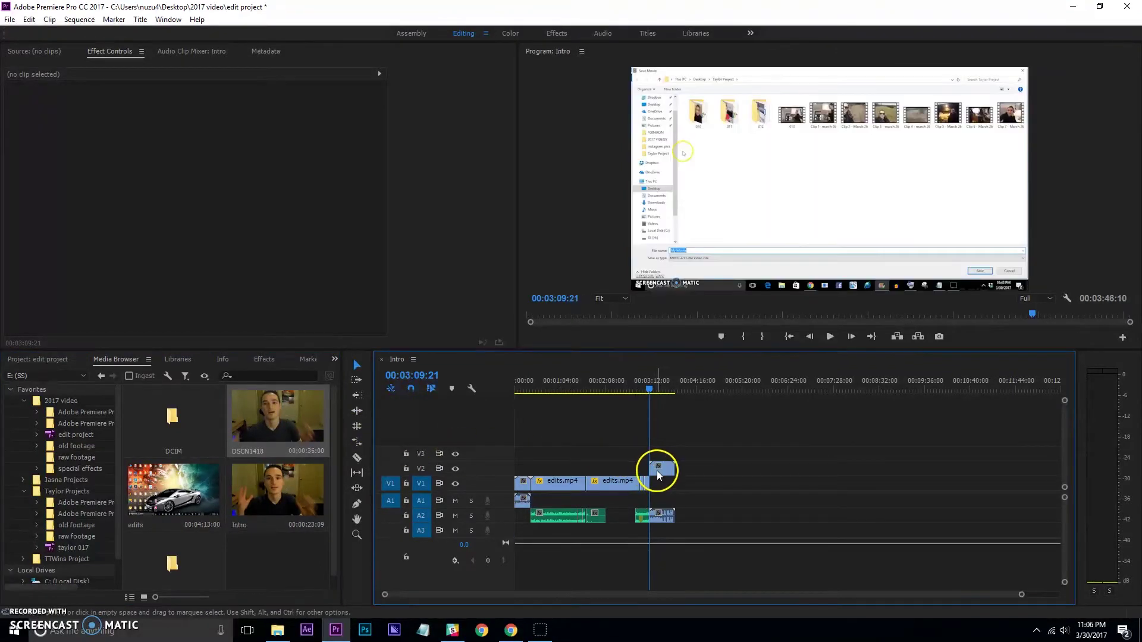
left_click(658, 470)
right_click(658, 470)
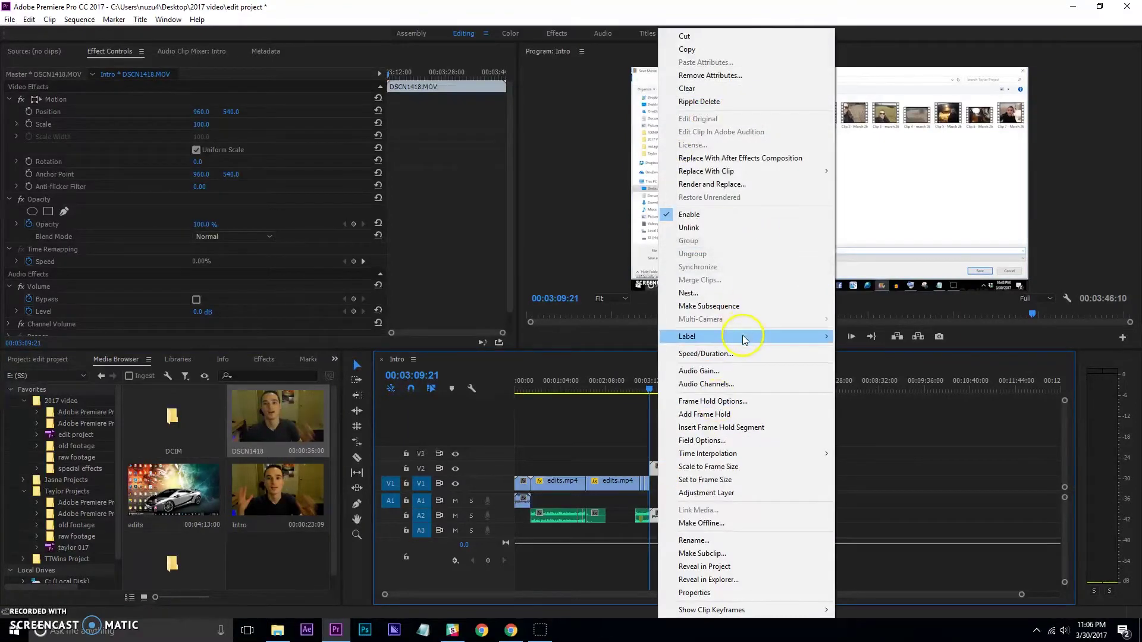
mouse_move(767, 337)
left_click(888, 354)
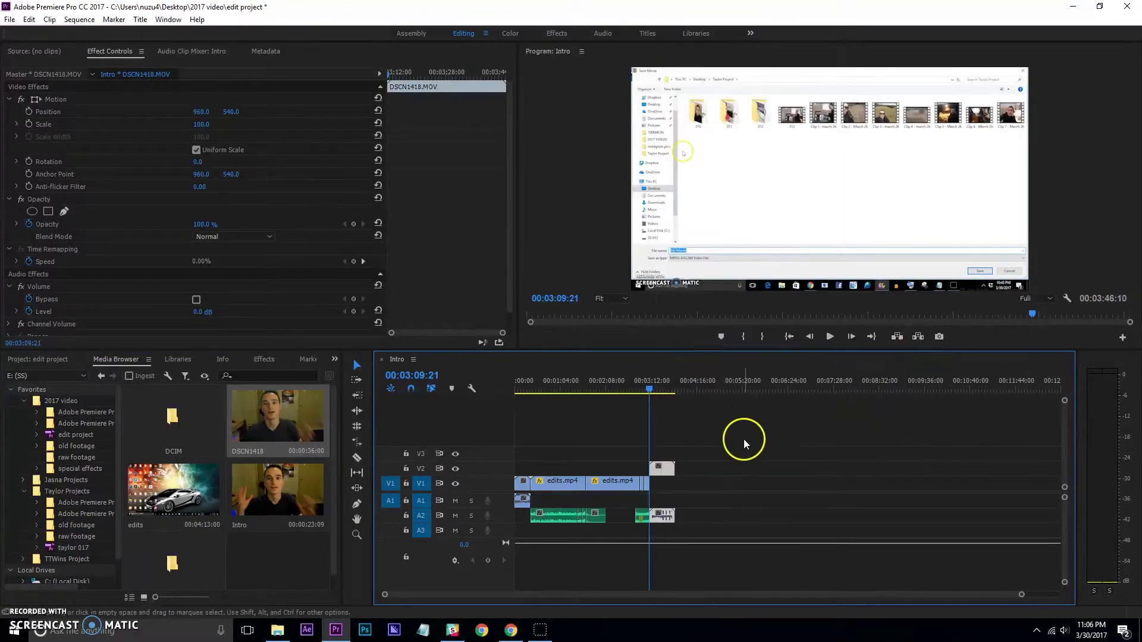
left_click(611, 486)
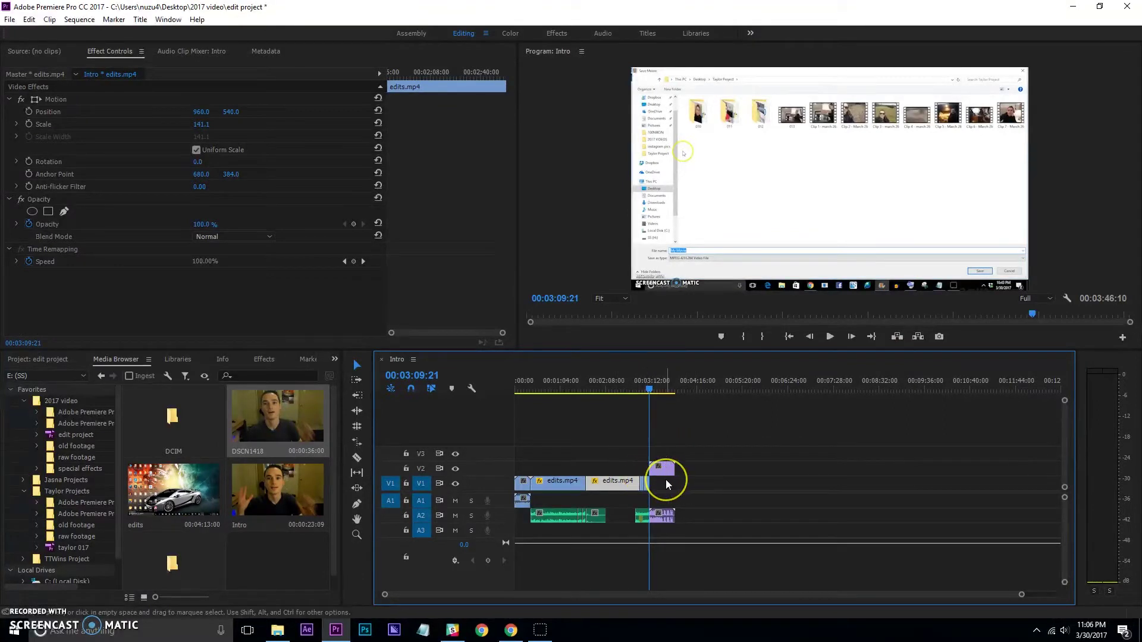
scroll(666, 480, "up", 6)
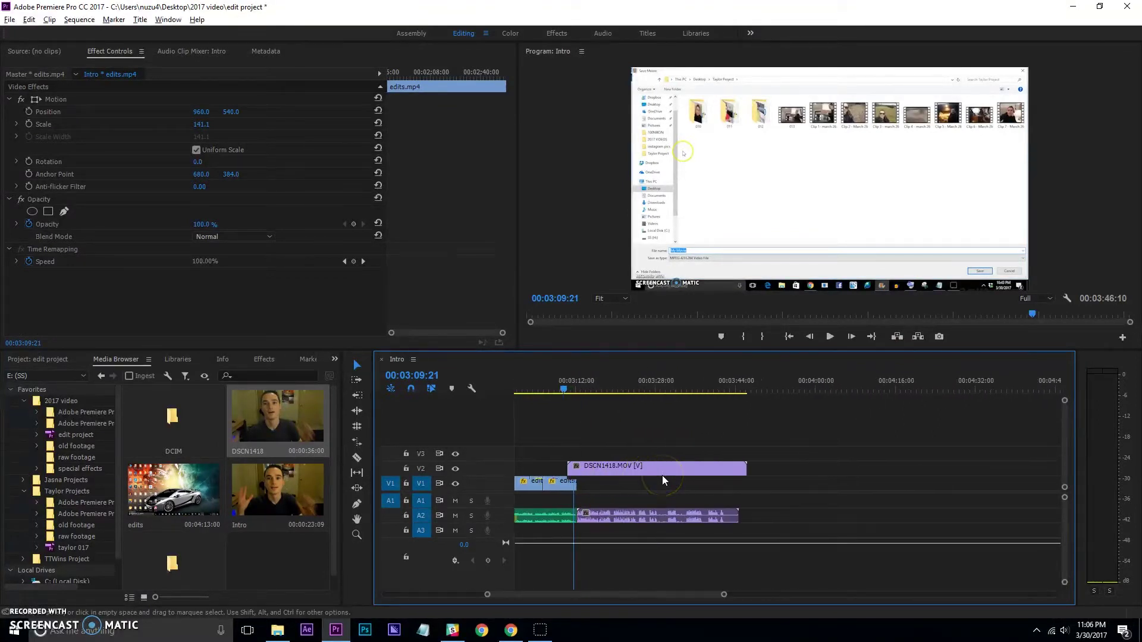
Play back the layered sequence and return to about 3:10 on DSCN1418.MOV.
scroll(618, 483, "up", 2)
scroll(565, 497, "up", 1)
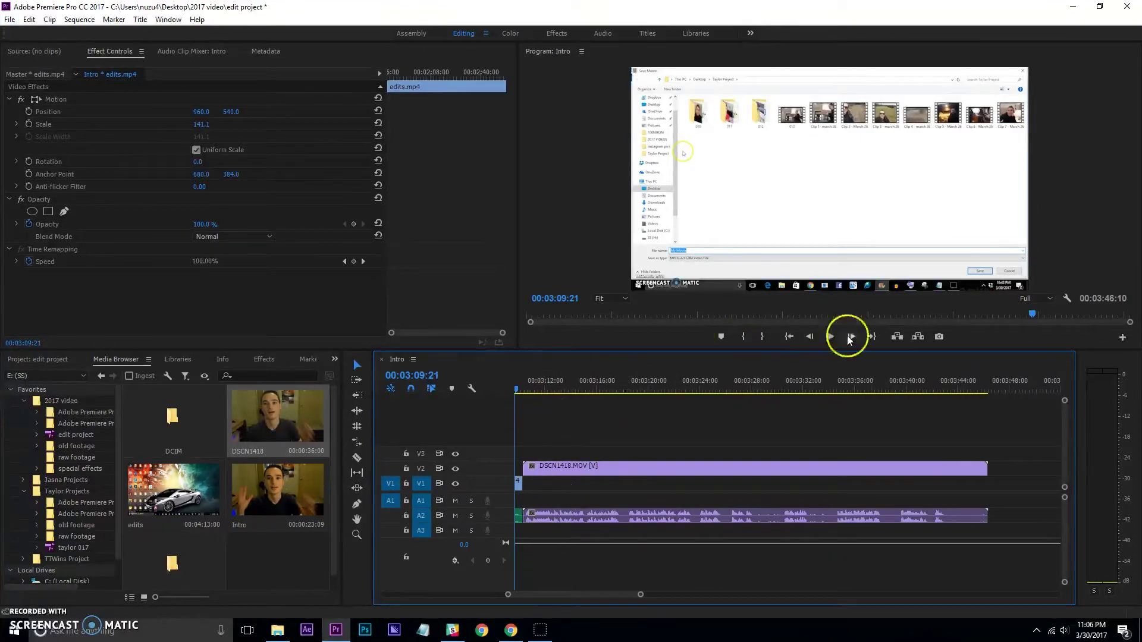
left_click(831, 336)
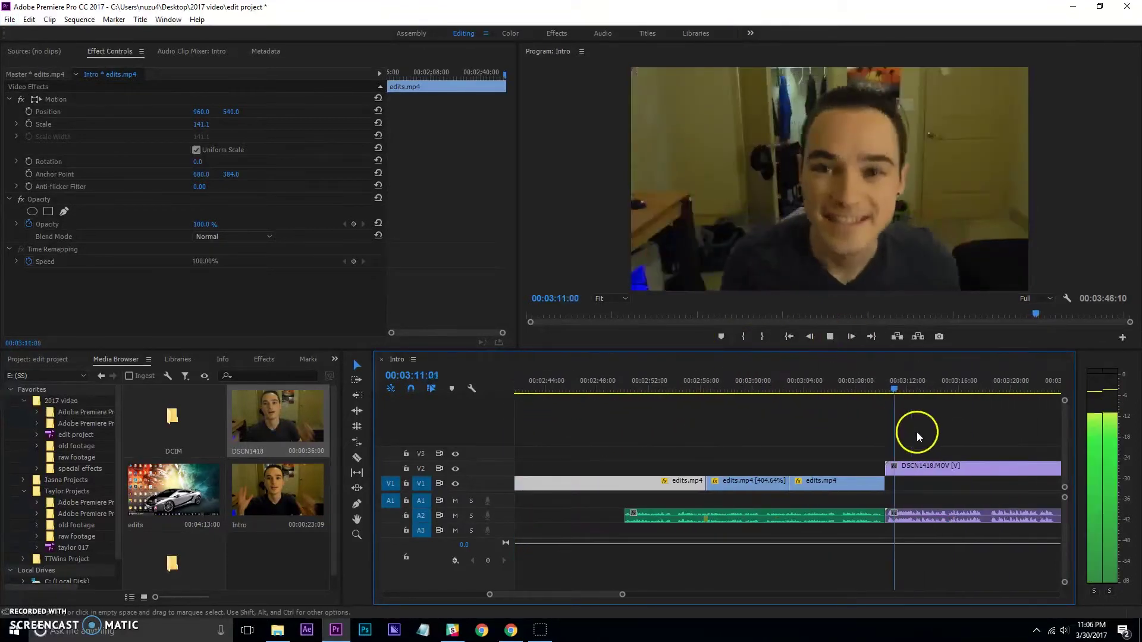
scroll(780, 476, "up", 2)
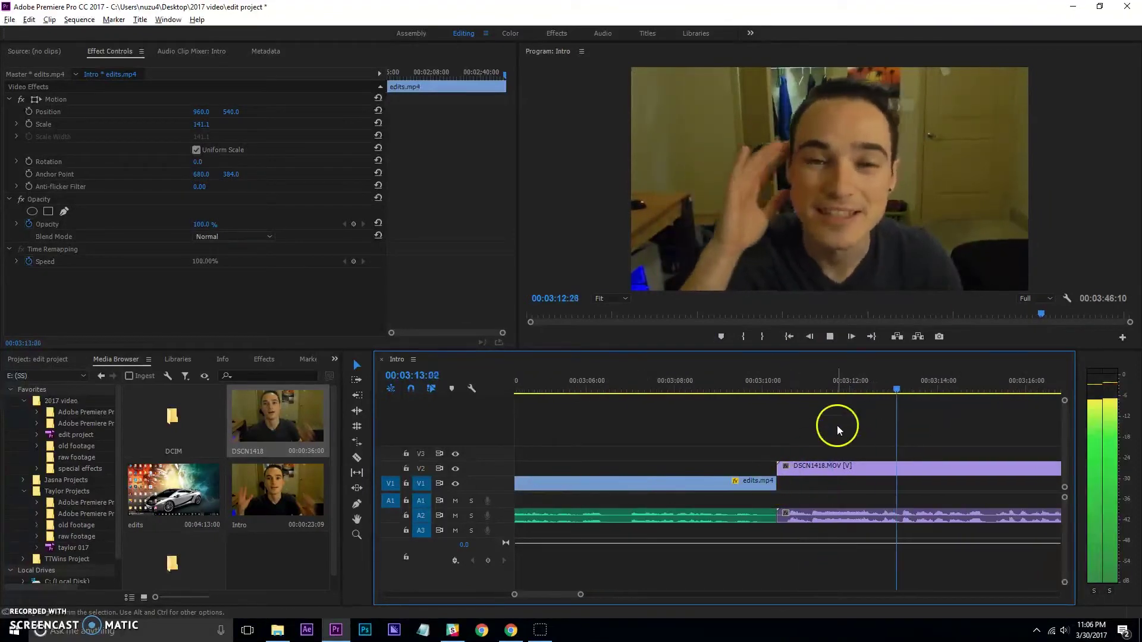
left_click(831, 337)
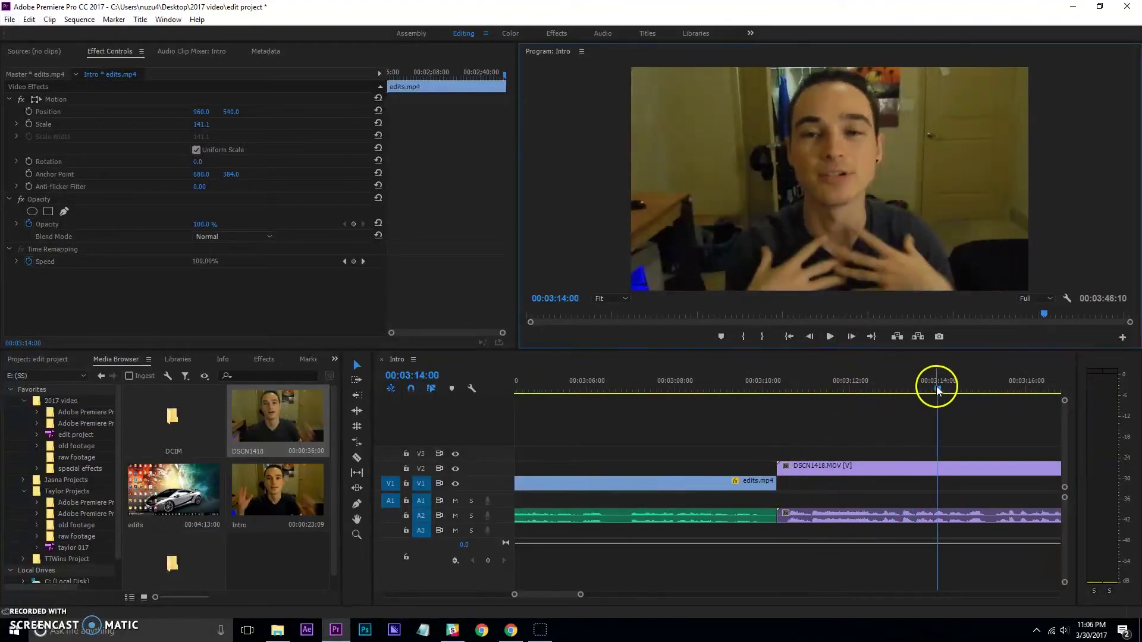
left_click_drag(934, 390, 787, 431)
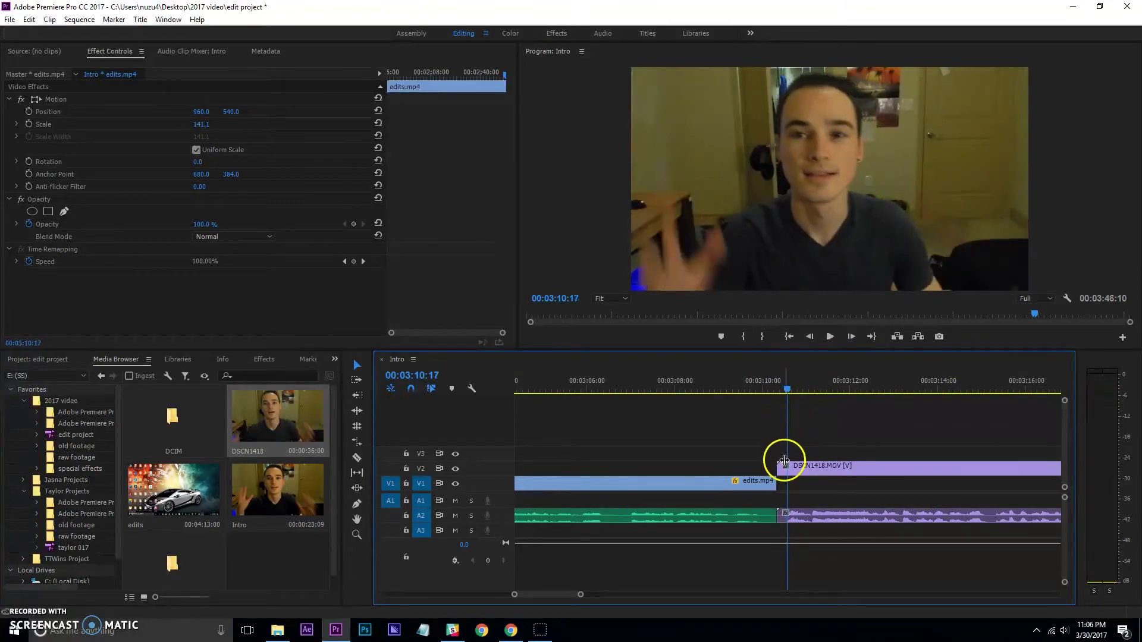
right_click(785, 469)
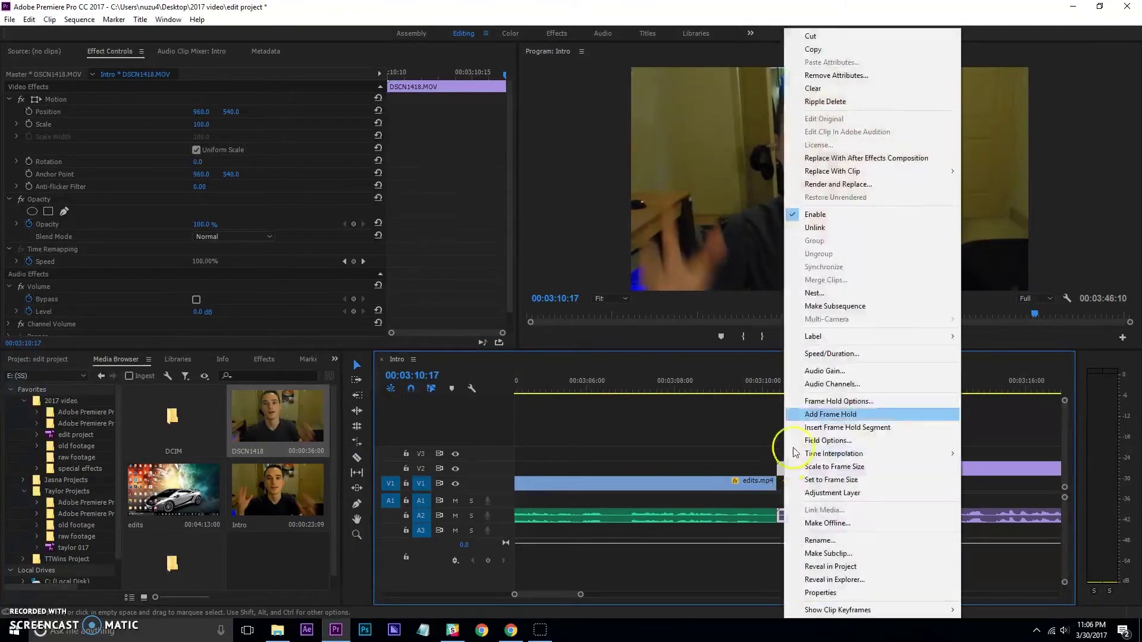
left_click(757, 408)
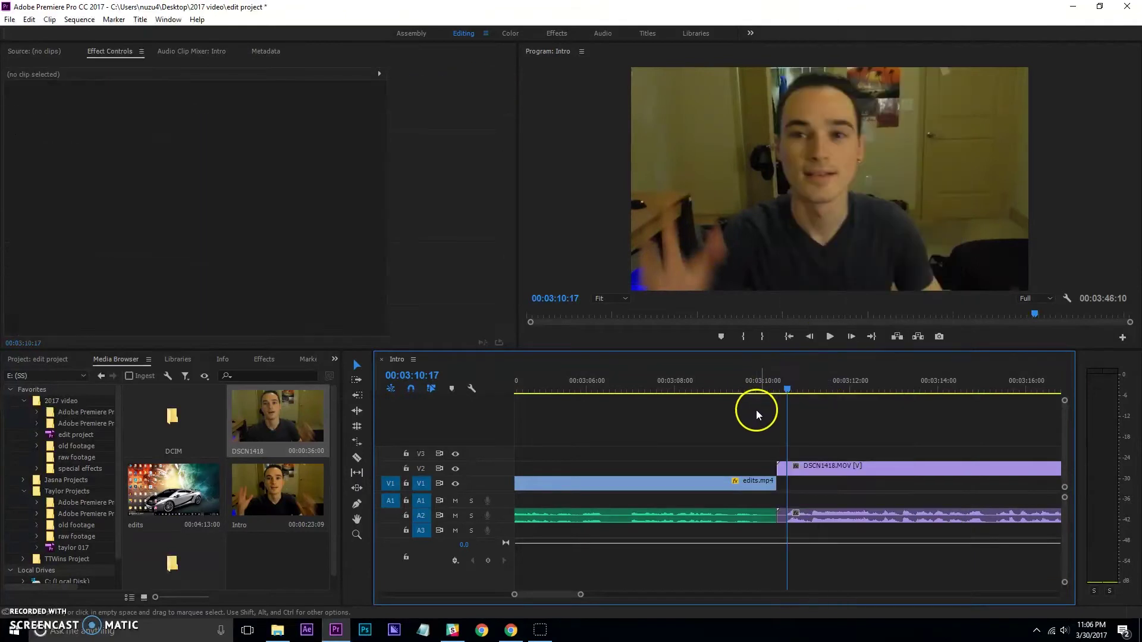
key("space")
scroll(798, 451, "down", 5)
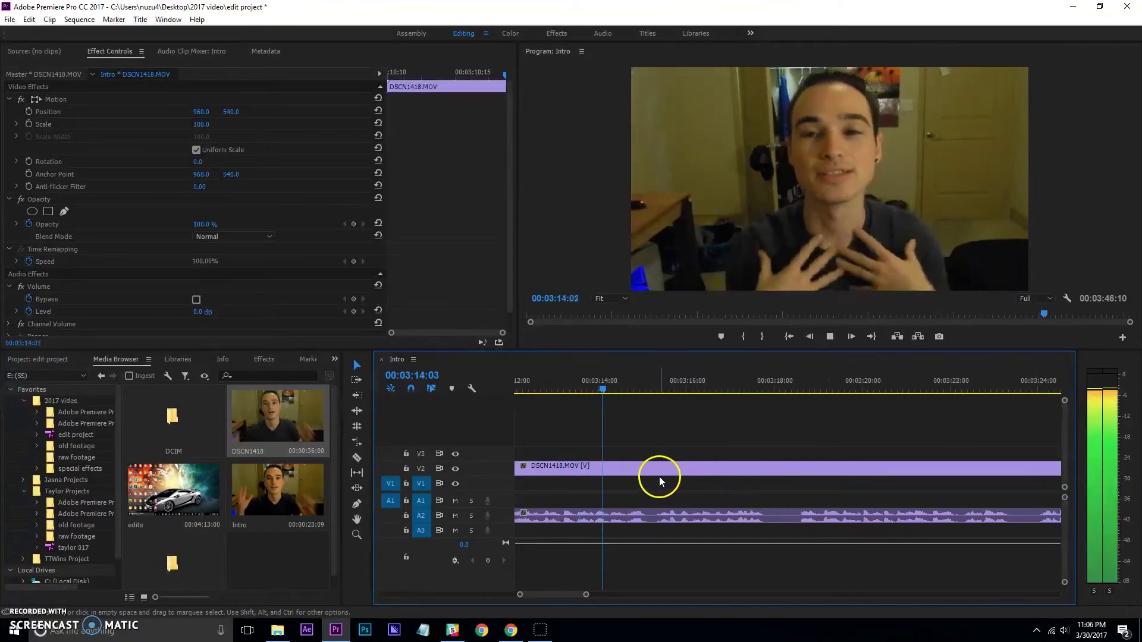
Razor DSCN1418.MOV to isolate short pieces and lift them up to V3.
key("c")
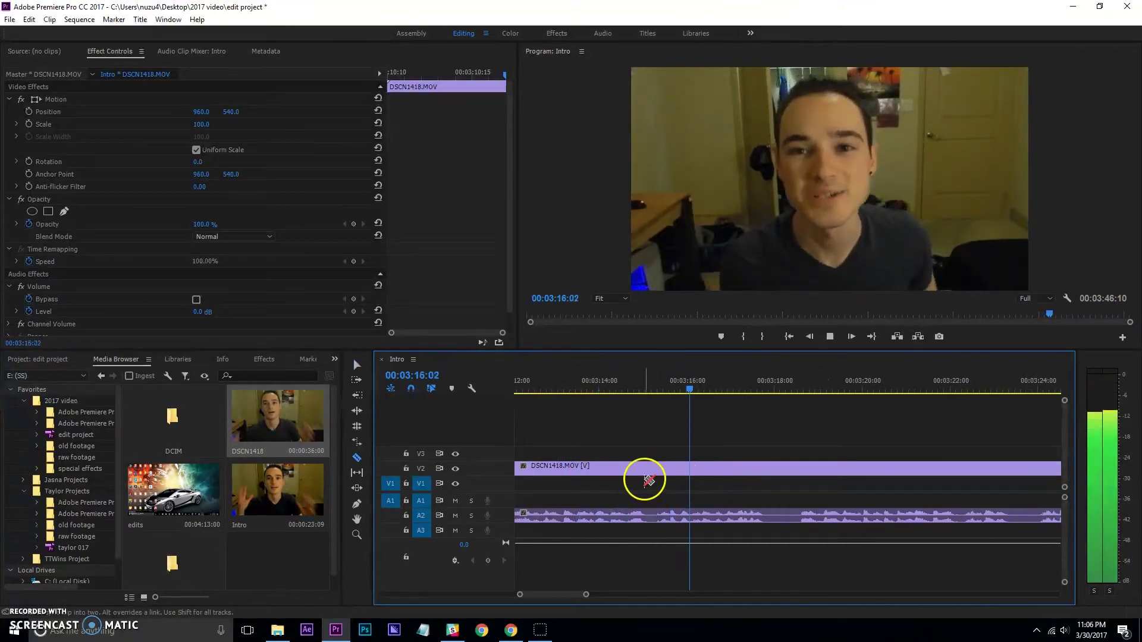
left_click(652, 469)
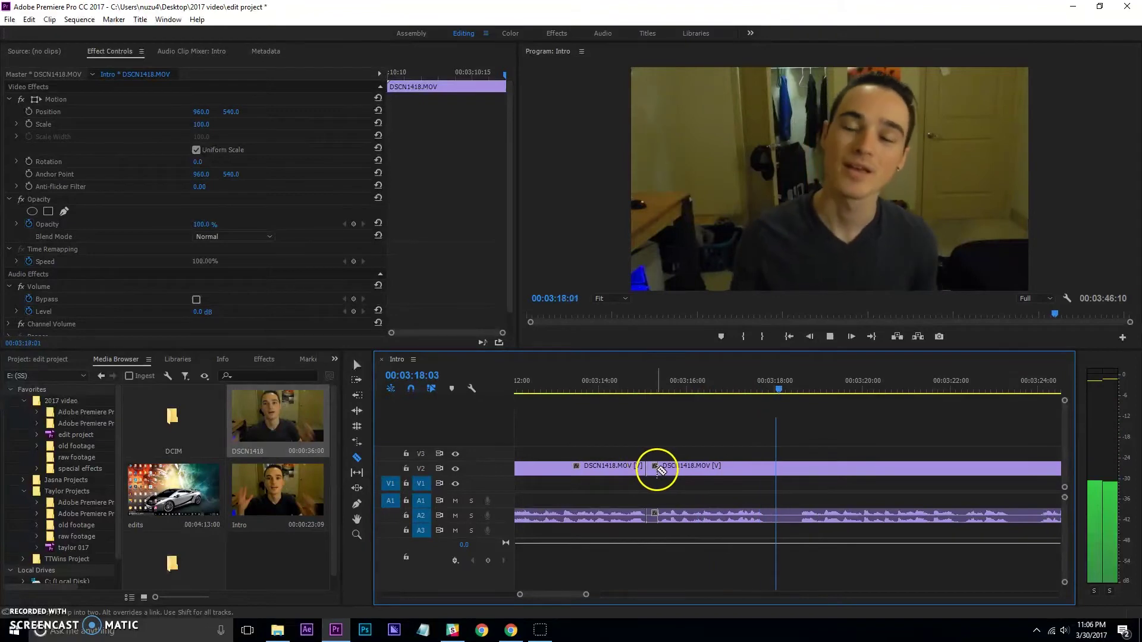
left_click(657, 469)
key("v")
left_click(652, 469)
key("Delete")
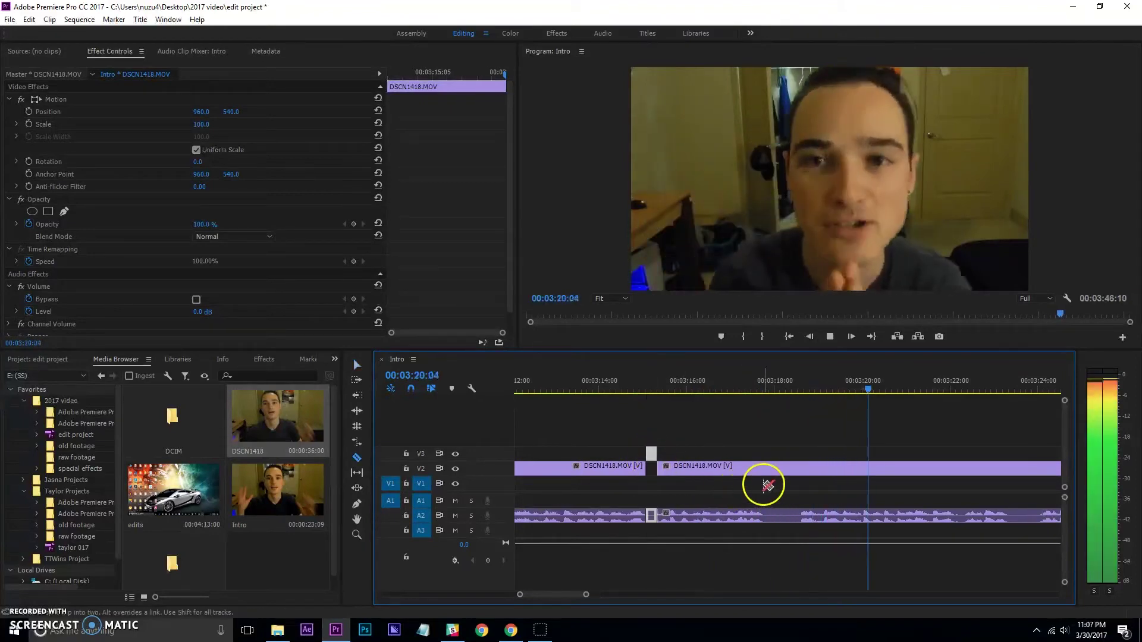
left_click(801, 469)
key("v")
left_click(786, 473)
left_click_drag(786, 473, 784, 458)
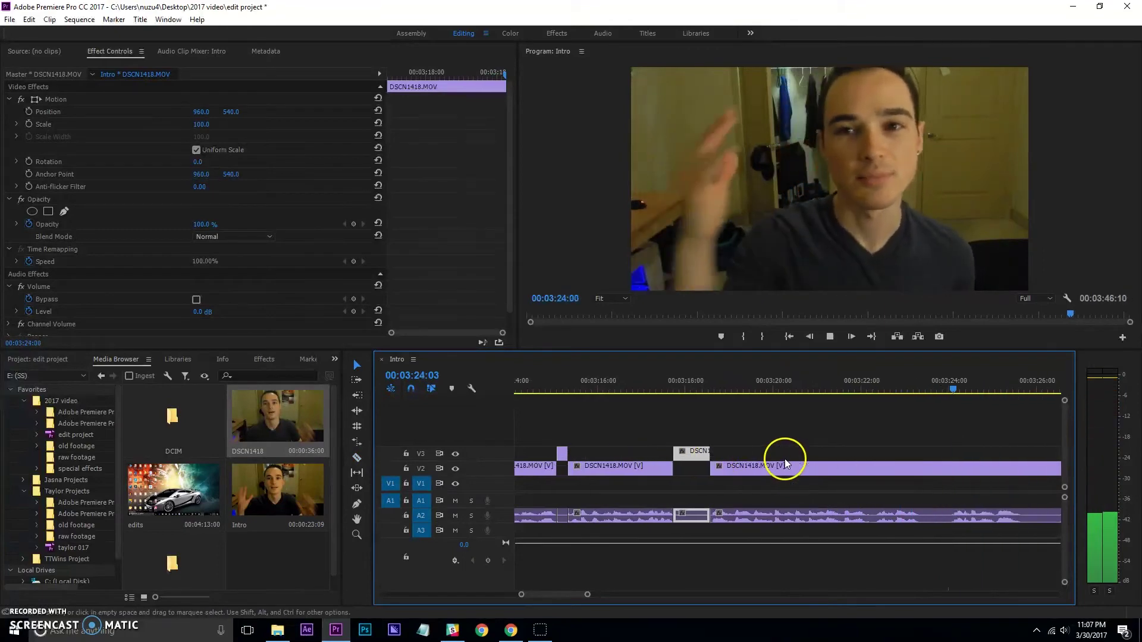
Cut out one more short piece of DSCN1418.MOV and raise it onto V3.
key("c")
left_click(772, 466)
left_click(821, 459)
key("v")
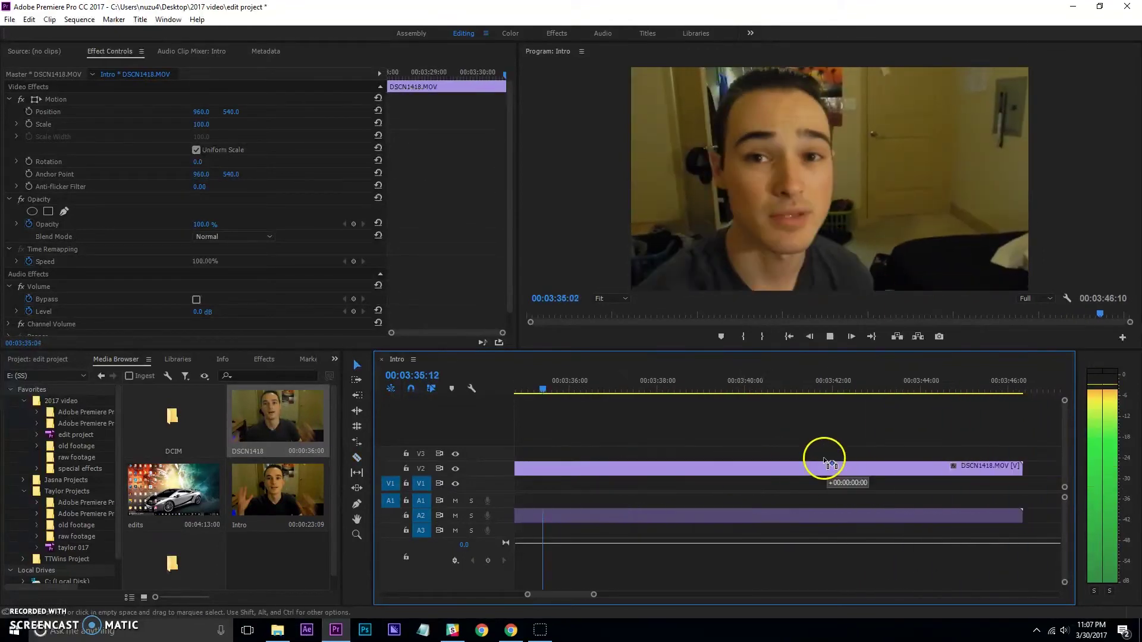
left_click_drag(820, 469, 821, 454)
key("c")
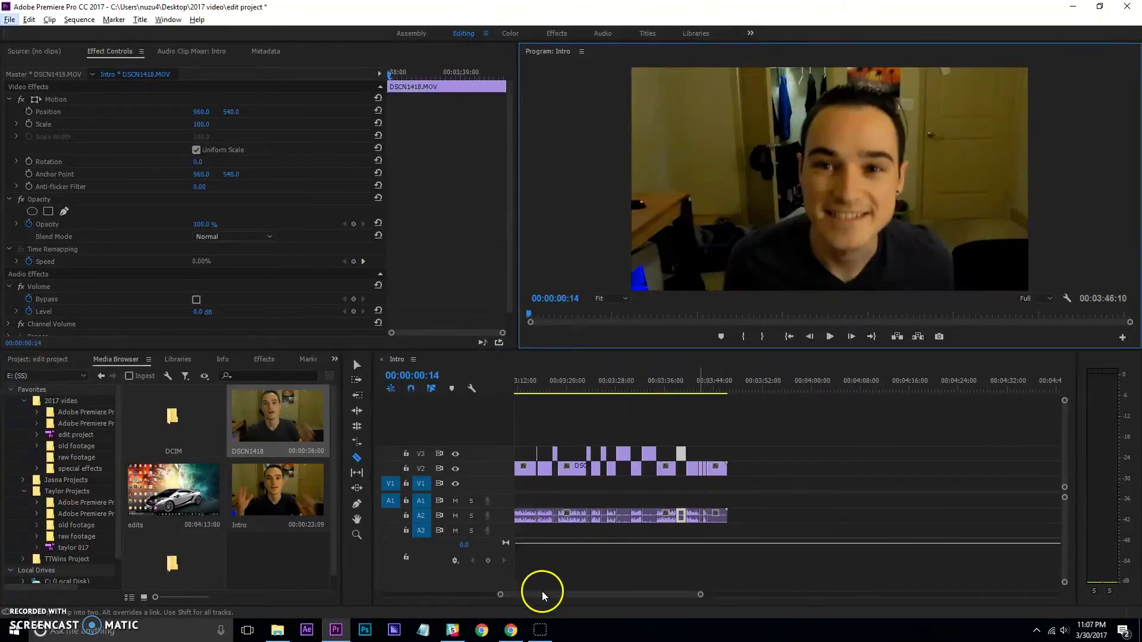
Lift a final piece to V3, then ripple delete the lifted pieces to close the gaps.
left_click_drag(547, 593, 544, 594)
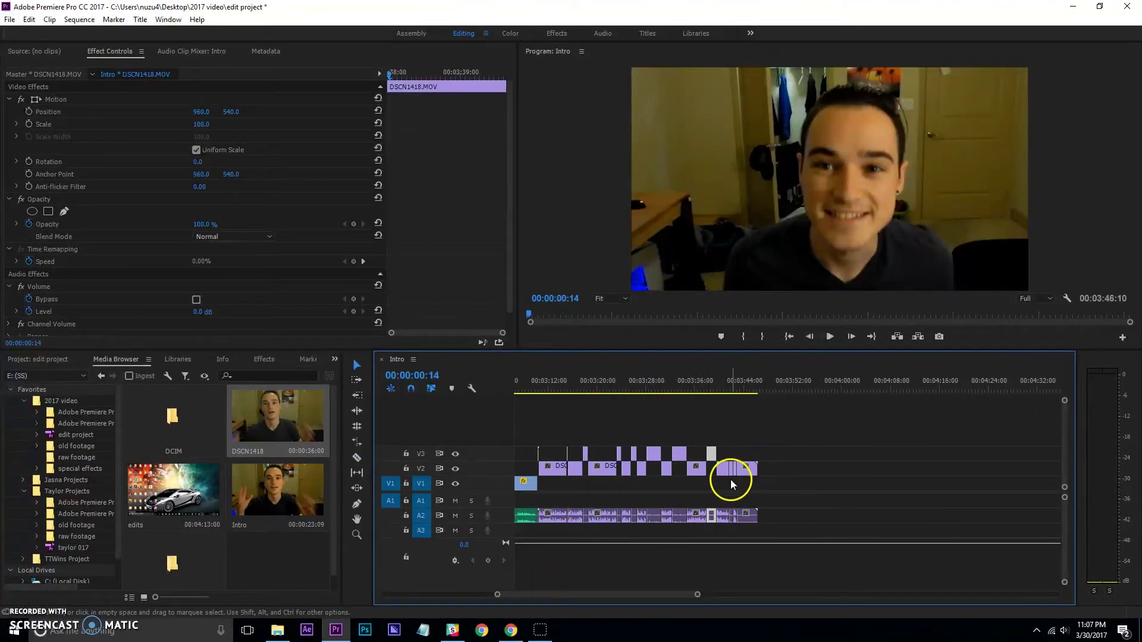
left_click_drag(731, 472, 534, 452)
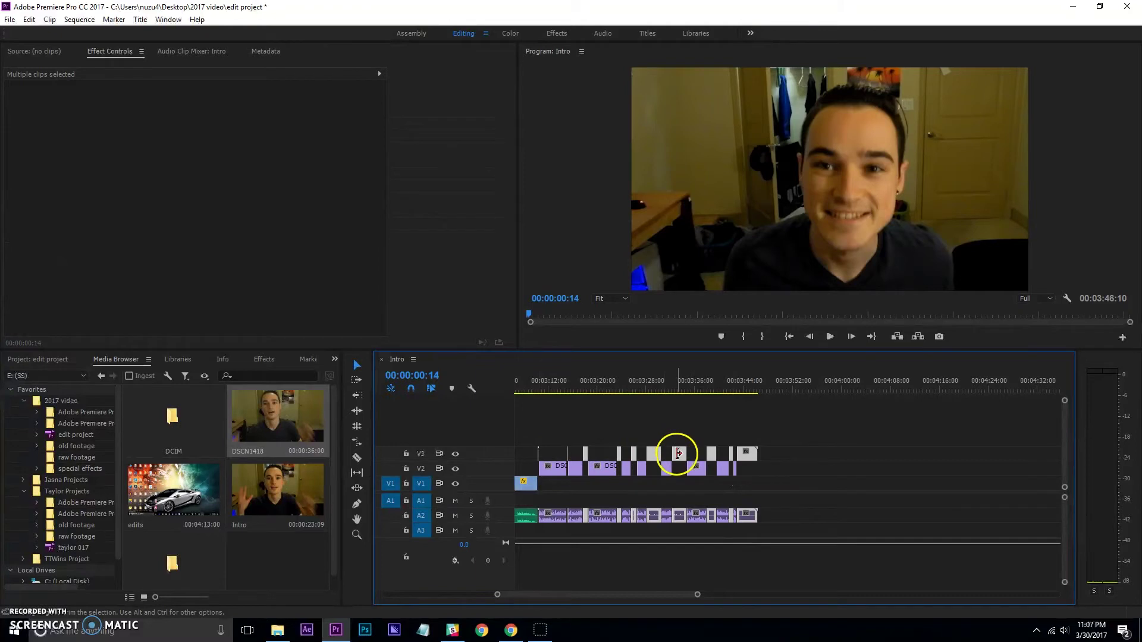
right_click(655, 454)
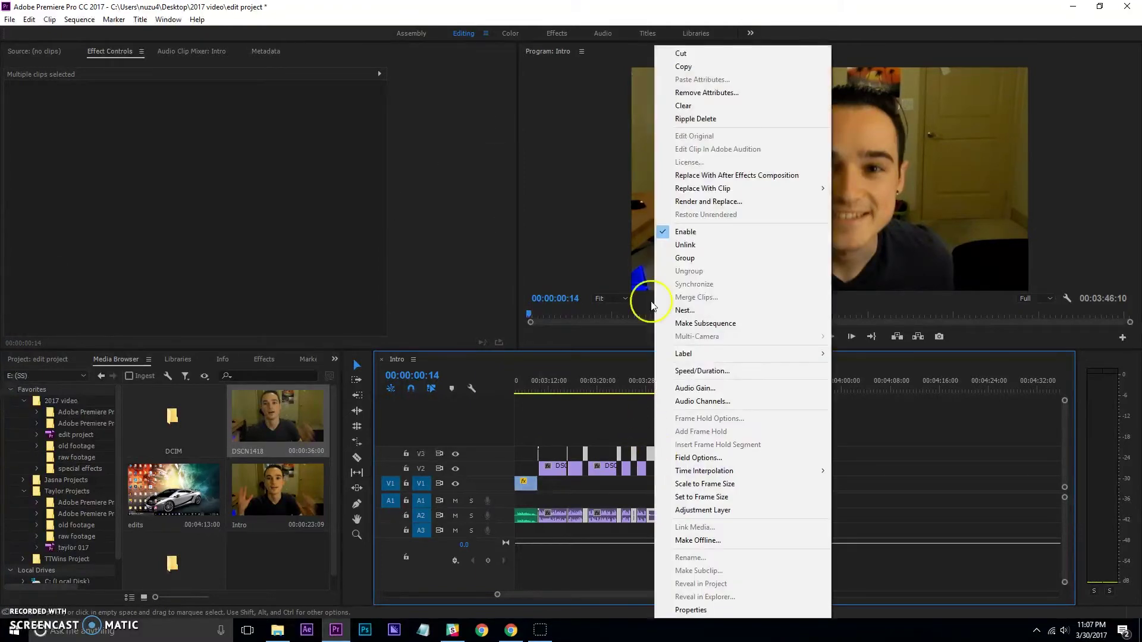
left_click(714, 122)
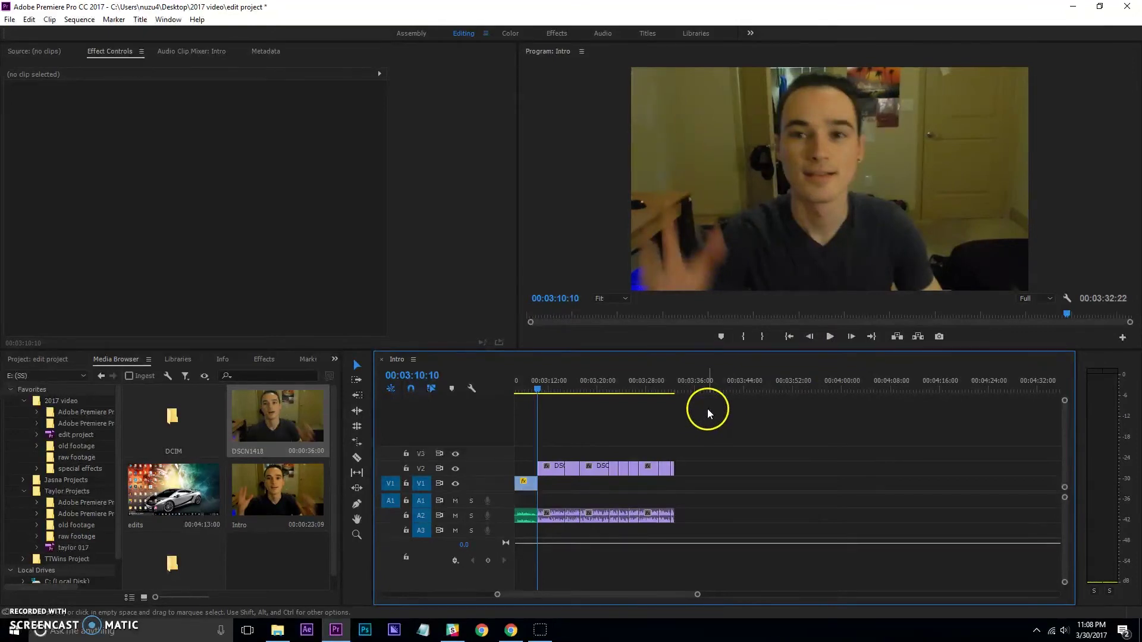
Review the tightened cut, stopping at 3:14:25, and switch to the Color workspace.
key("space")
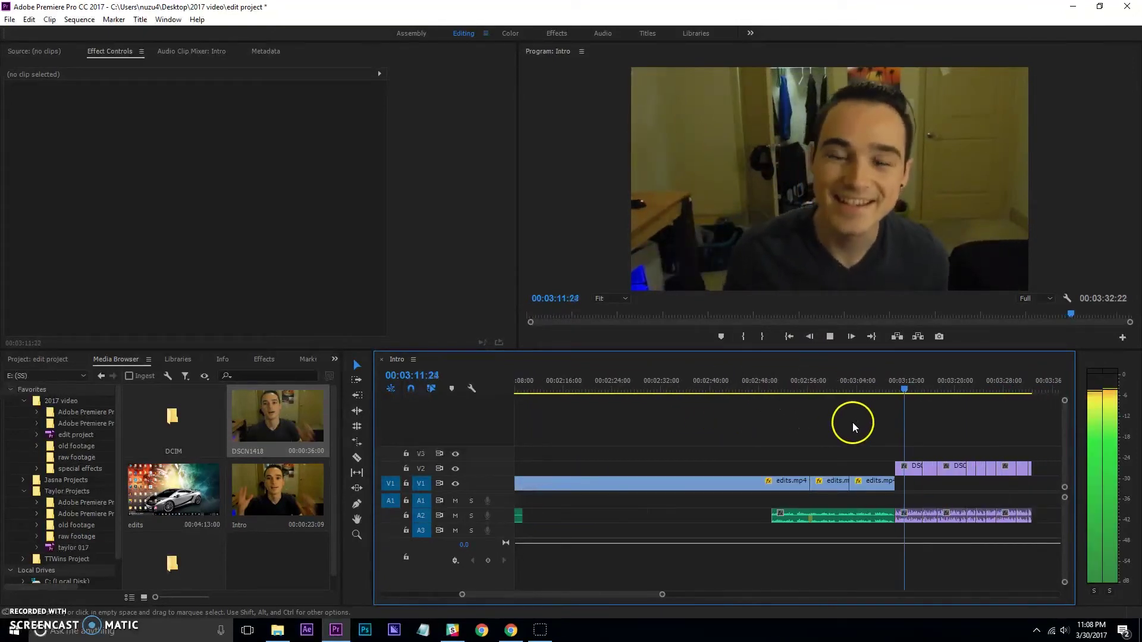
left_click(831, 338)
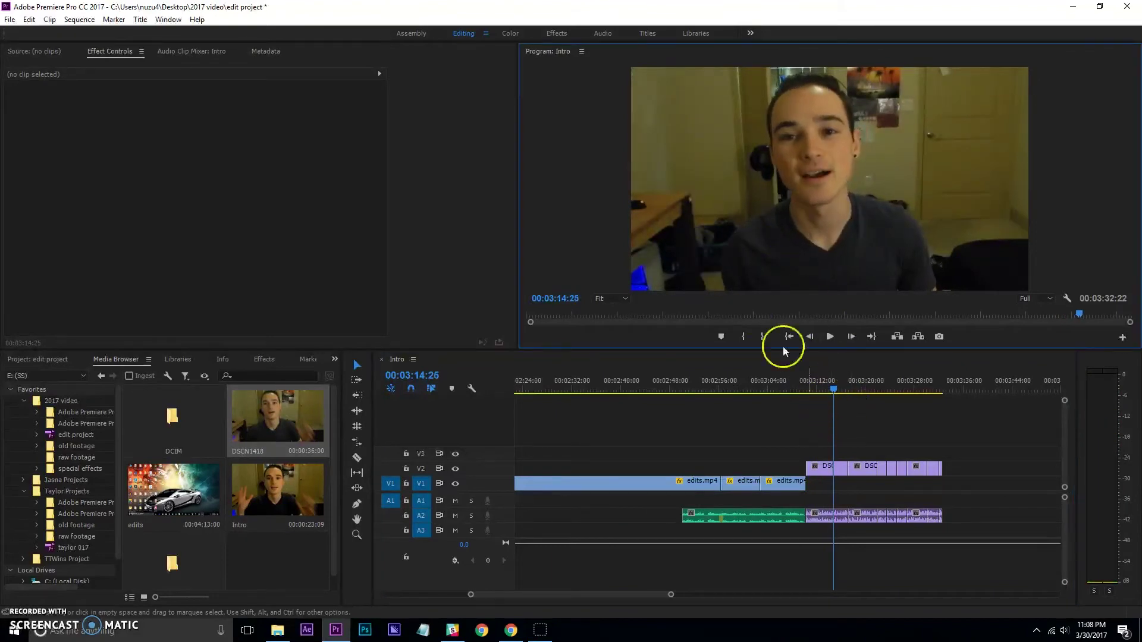
left_click(518, 35)
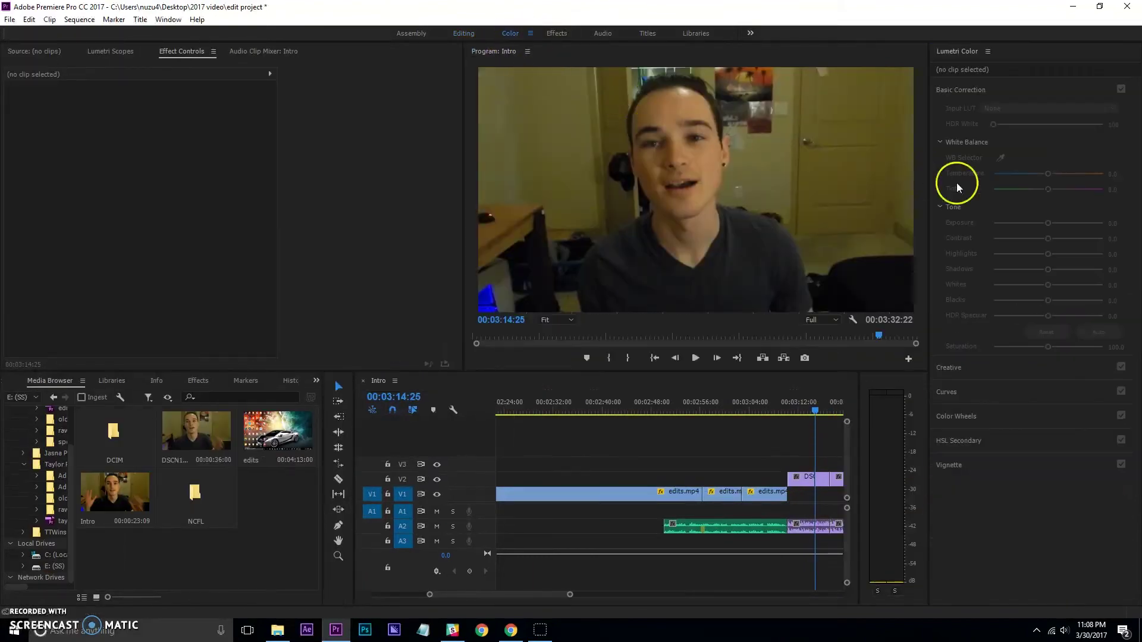
Raise the Lumetri Color exposure of the DSCN1418.MOV piece on V2 to 0.3.
left_click(807, 477)
left_click_drag(1047, 223, 1056, 224)
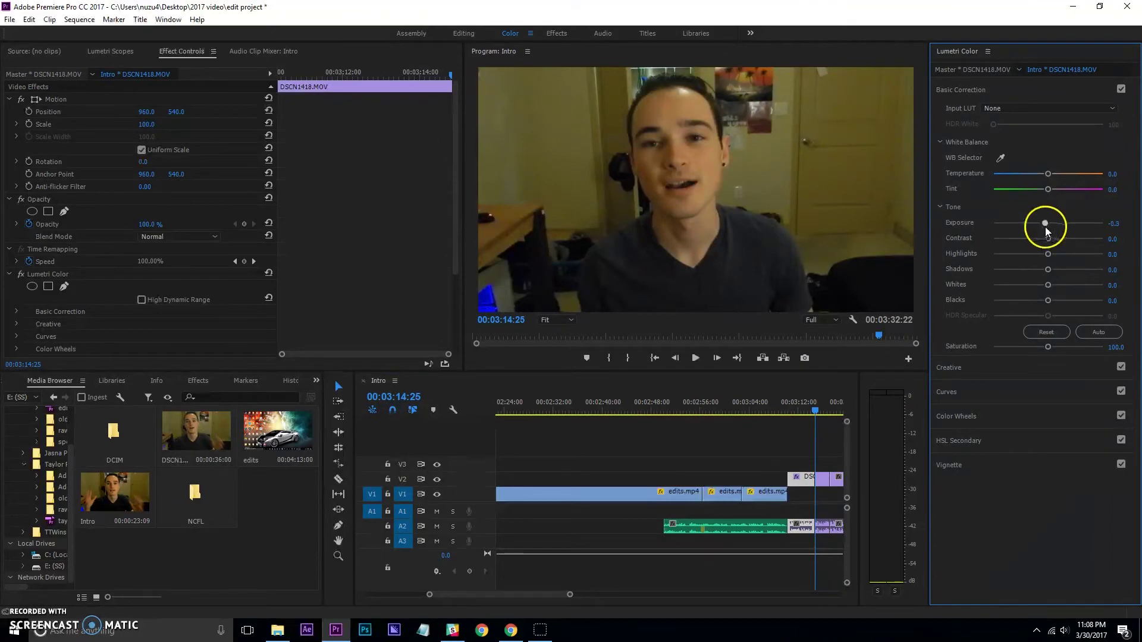
double_click(805, 479)
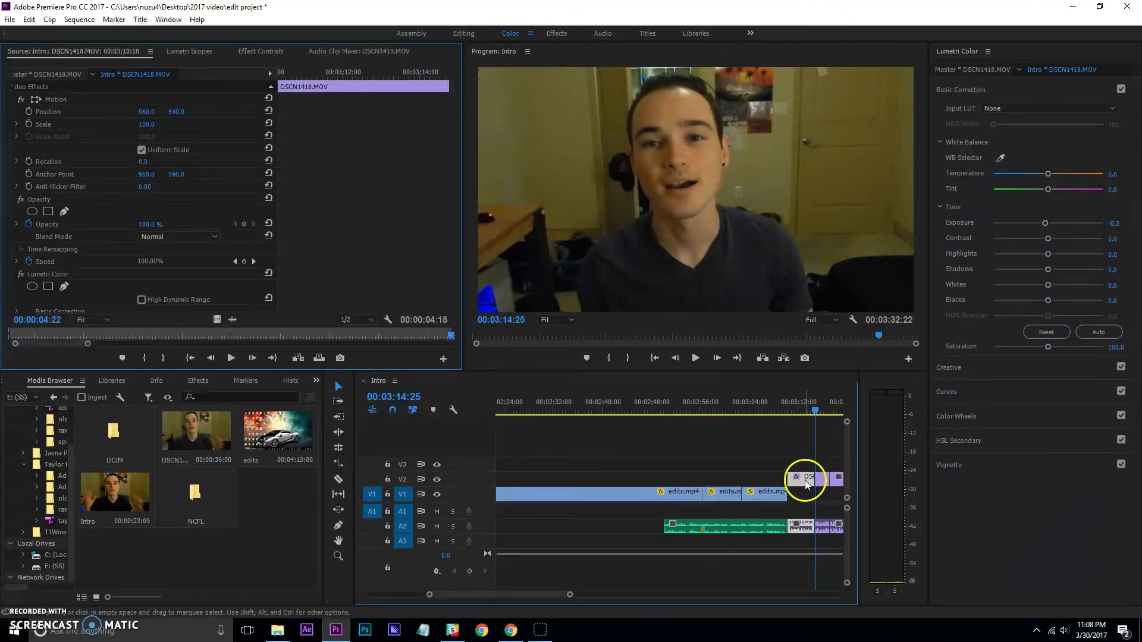
left_click_drag(815, 415, 807, 414)
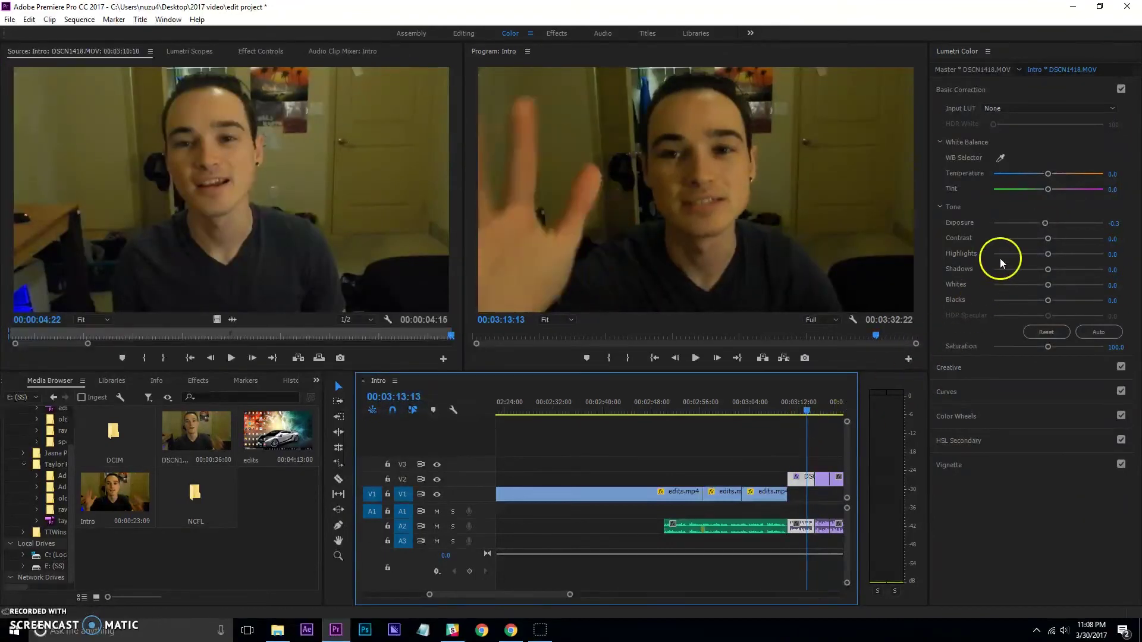
left_click_drag(1044, 223, 1051, 222)
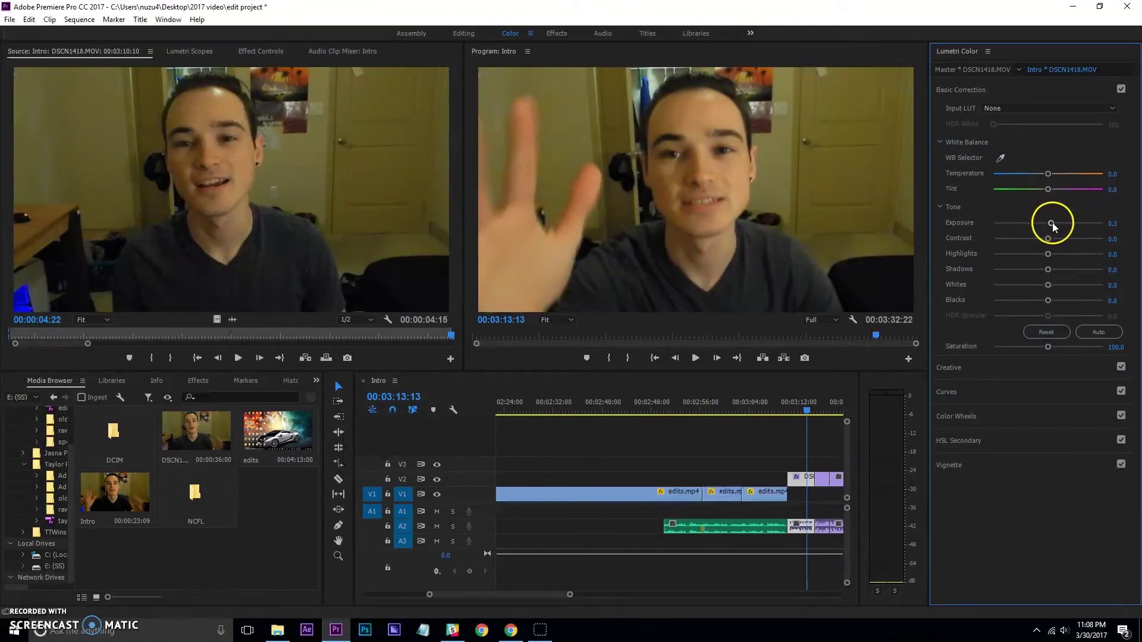